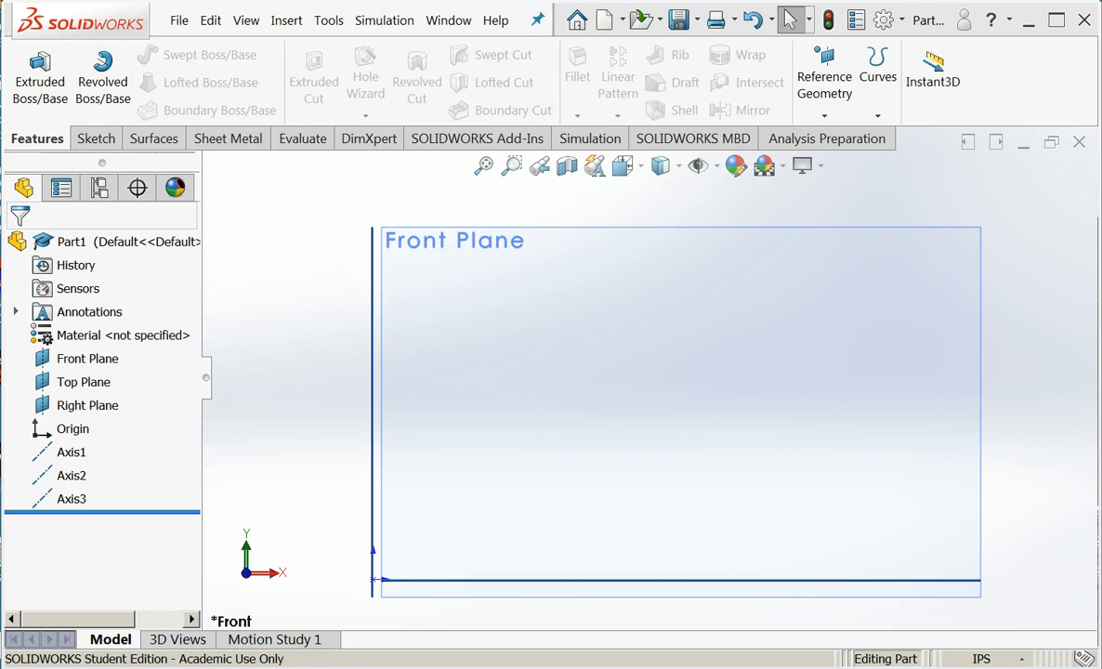
Step: Start a new sketch on the Front Plane
{"action": "right_click", "coordinate": [779, 239]}
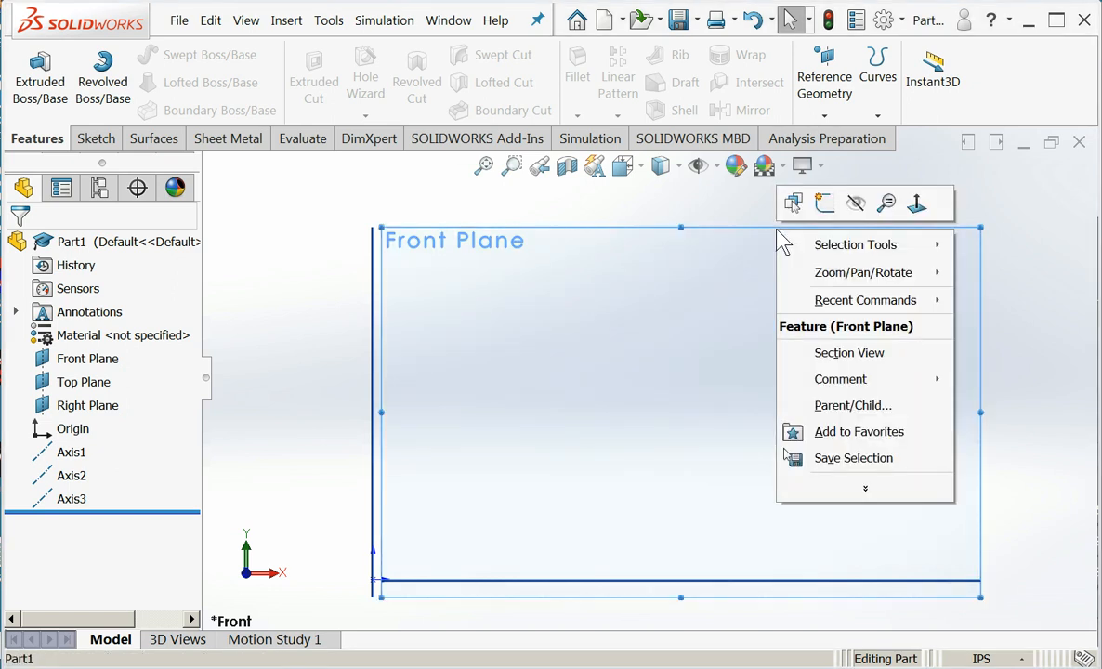
{"action": "left_click", "coordinate": [823, 204]}
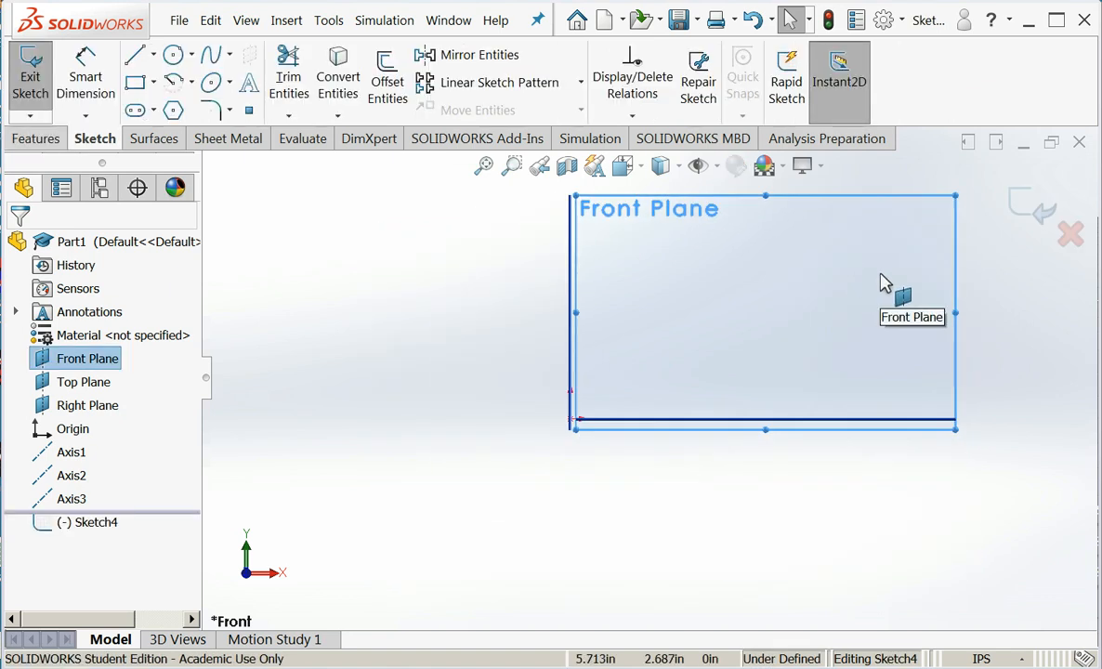
{"action": "scroll", "coordinate": [883, 278], "scroll_direction": "down", "scroll_amount": 3}
{"action": "scroll", "coordinate": [483, 445], "scroll_direction": "down", "scroll_amount": 1}
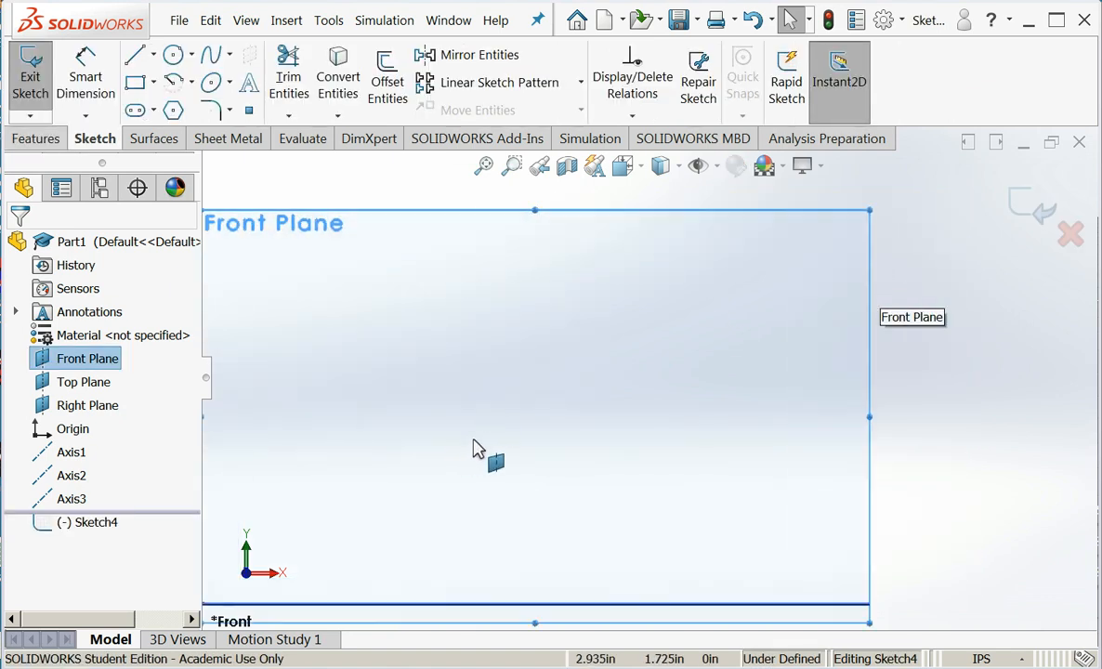
{"action": "scroll", "coordinate": [488, 448], "scroll_direction": "up", "scroll_amount": 1}
{"action": "scroll", "coordinate": [437, 494], "scroll_direction": "down", "scroll_amount": 1}
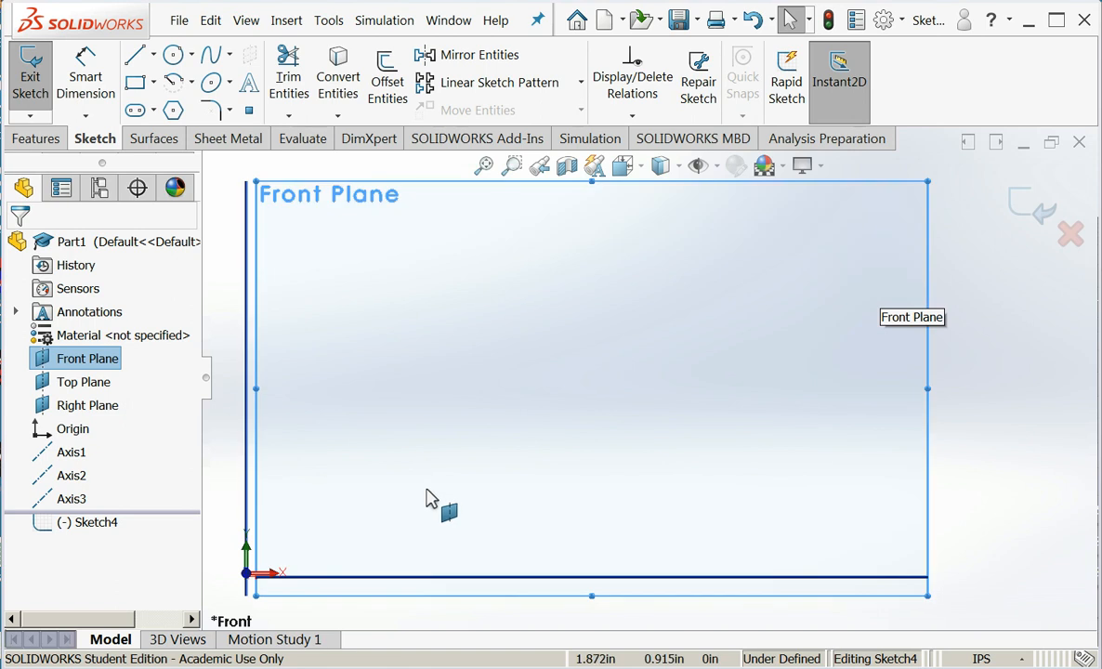
Step: Sketch a corner rectangle about 5.9 by 3.2 in on the Front Plane, up and to the right of the origin
{"action": "left_click", "coordinate": [138, 83]}
{"action": "left_click", "coordinate": [346, 221]}
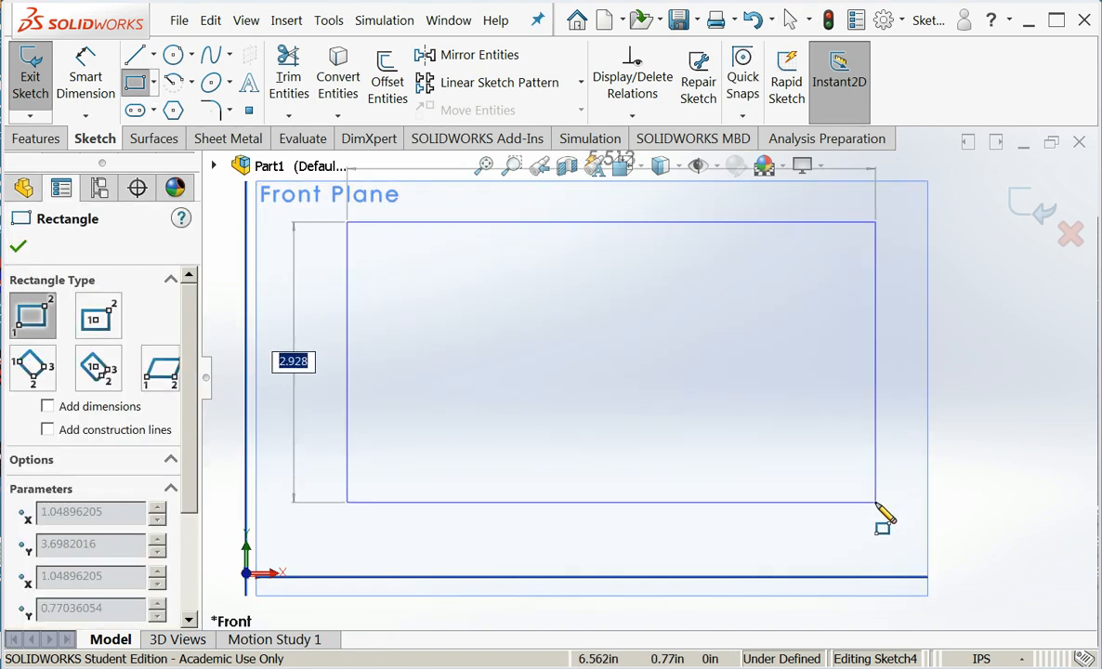
{"action": "left_click", "coordinate": [913, 532]}
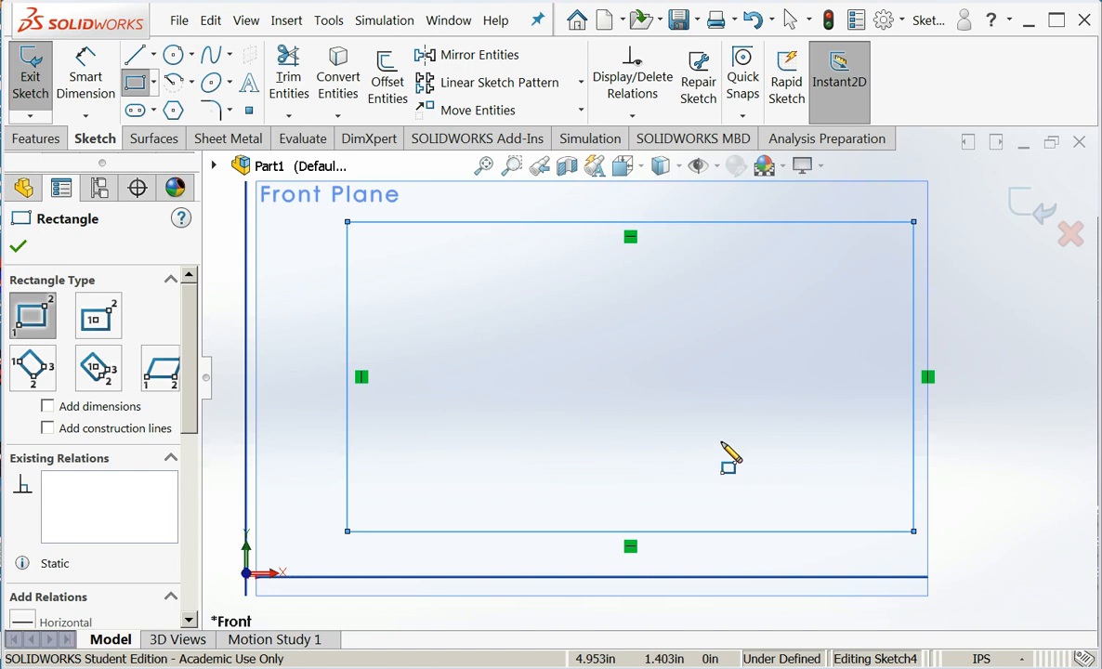
{"action": "left_click", "coordinate": [19, 246]}
Step: Dimension the rectangle's left edge from the Right Plane and its lower edge from the Top Plane, keeping the drawn distances
{"action": "left_click", "coordinate": [85, 81]}
{"action": "left_click", "coordinate": [247, 314]}
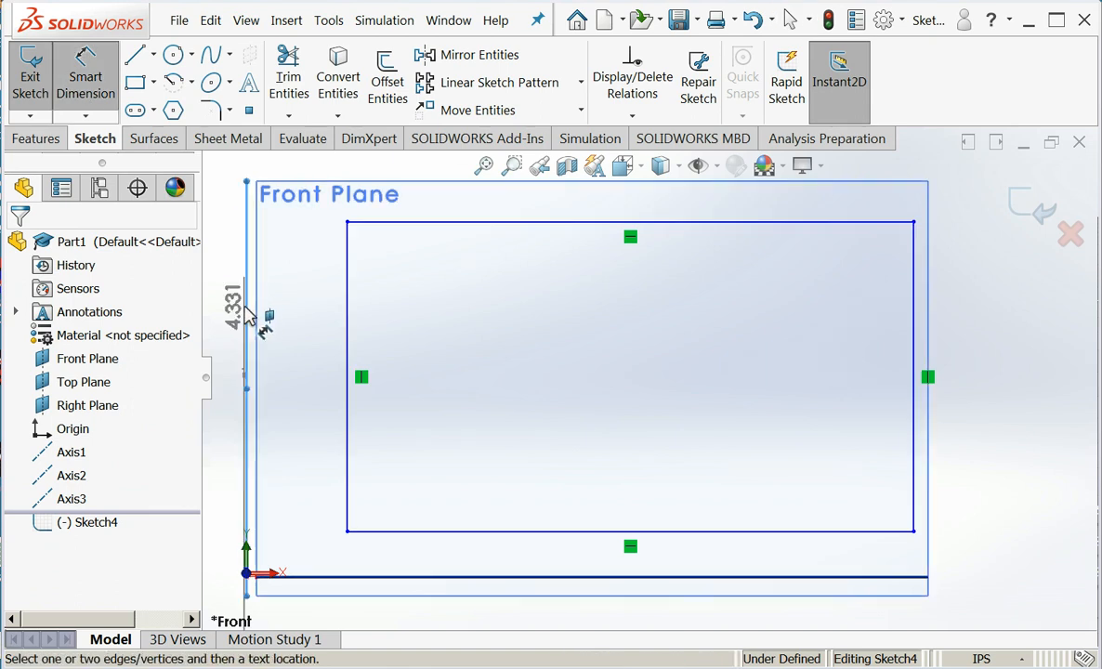
{"action": "left_click", "coordinate": [347, 320]}
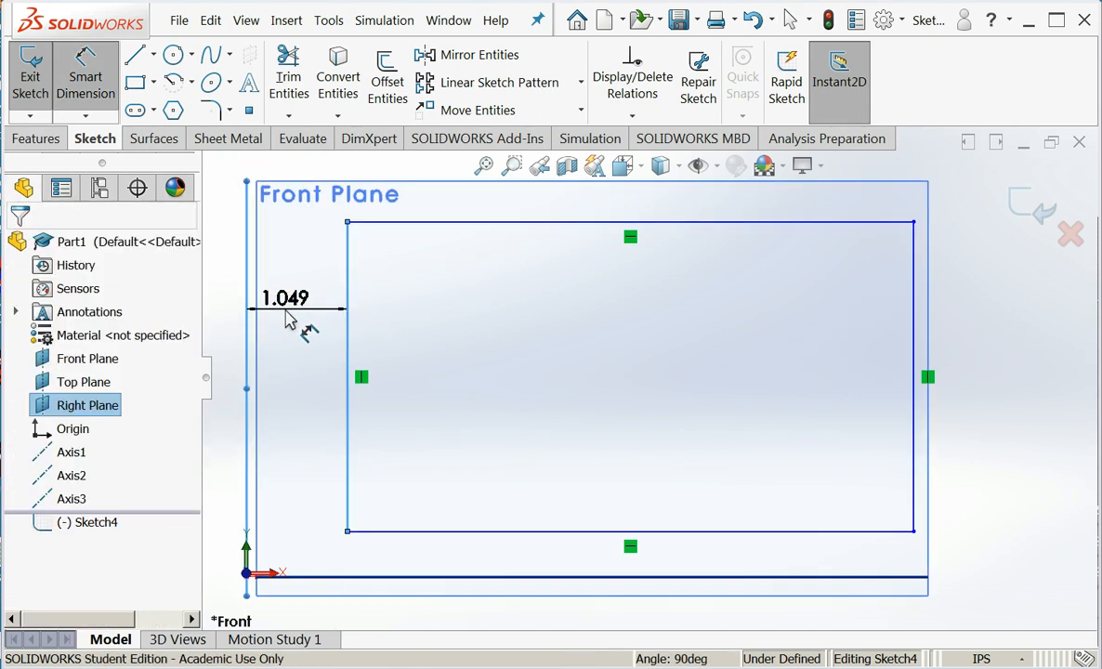
{"action": "left_click", "coordinate": [287, 319]}
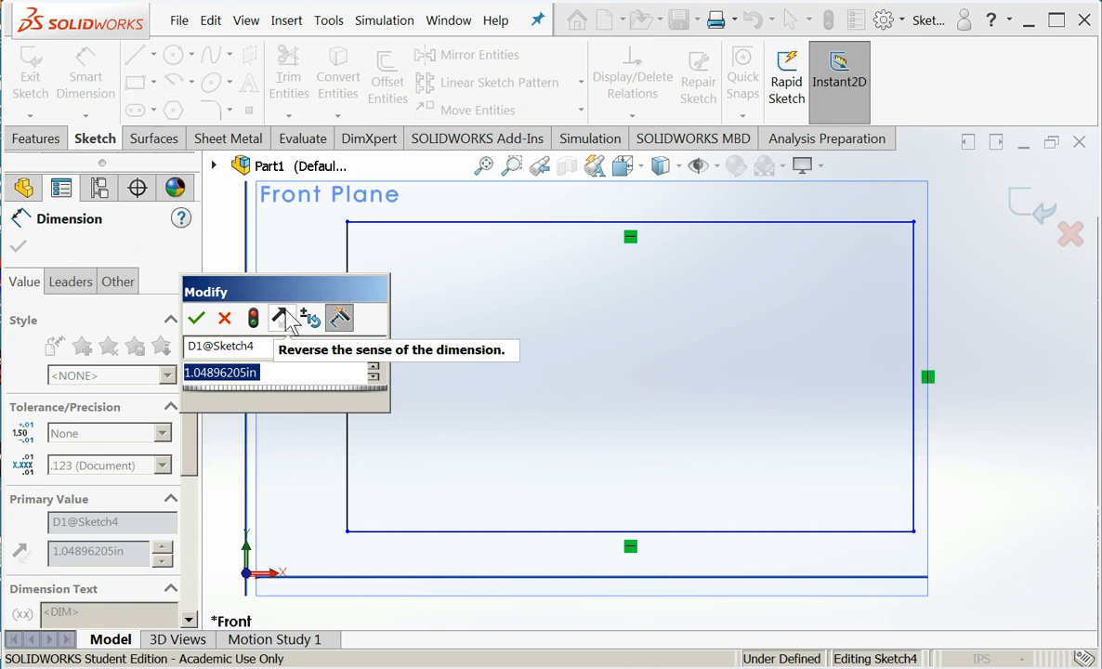
{"action": "key", "text": "Return"}
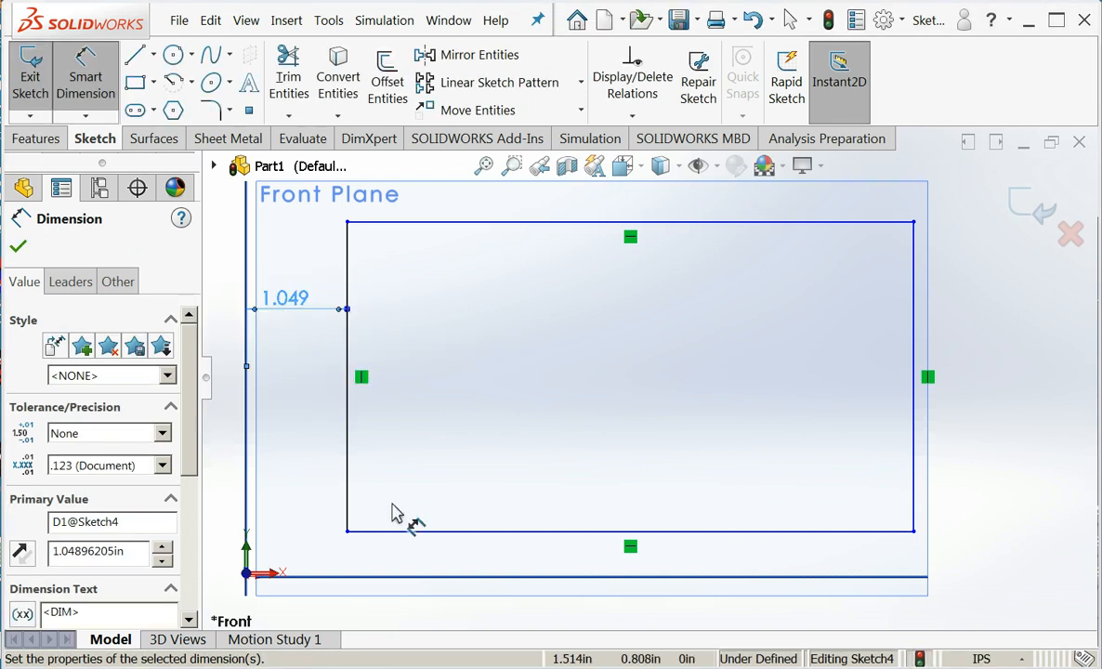
{"action": "left_click", "coordinate": [418, 577]}
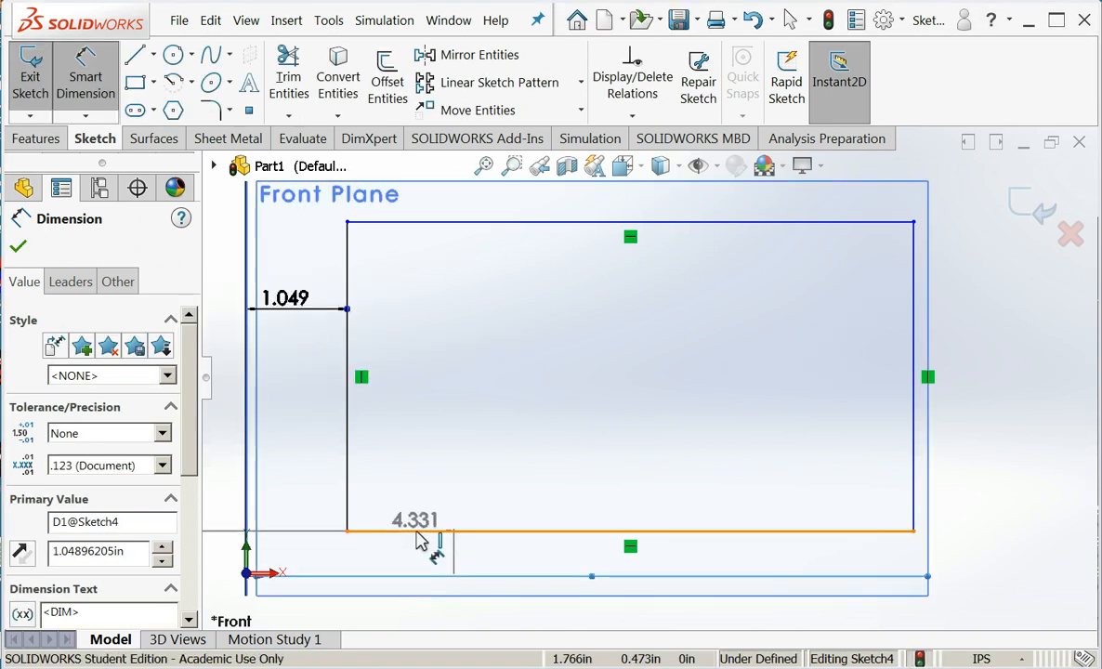
{"action": "left_click", "coordinate": [419, 532]}
{"action": "left_click", "coordinate": [378, 616]}
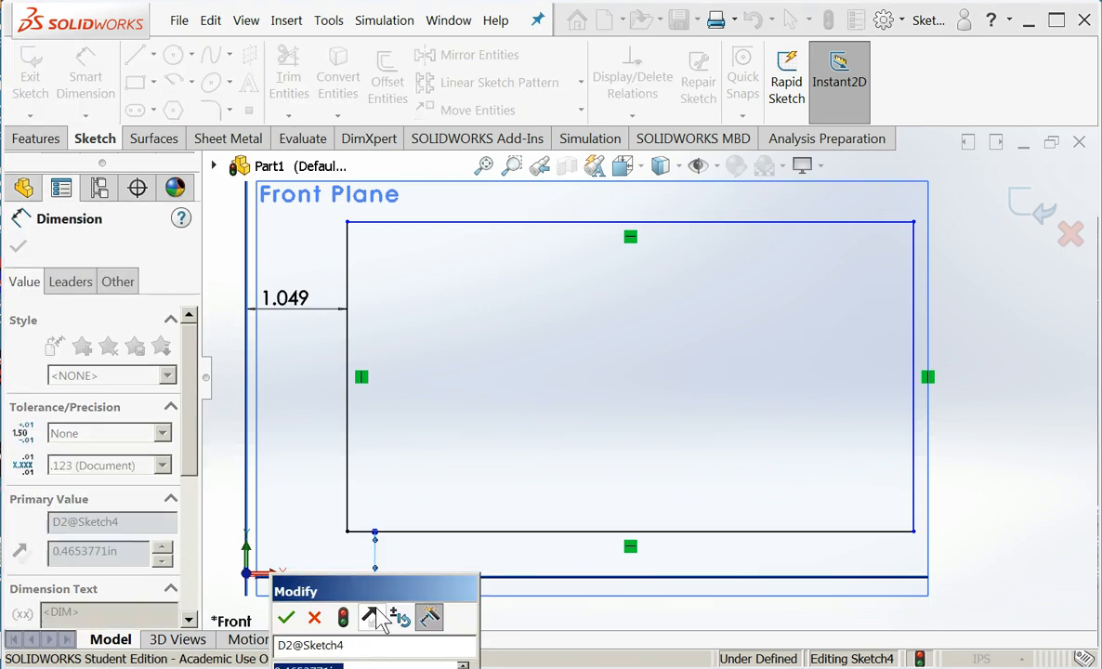
{"action": "key", "text": "Return"}
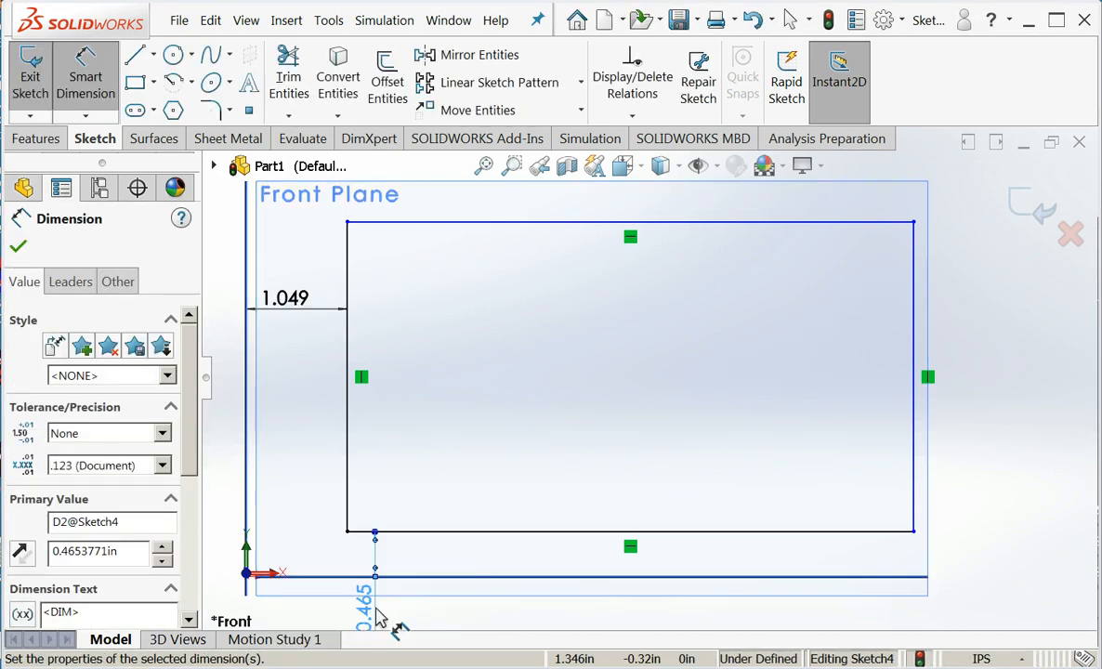
Step: Dimension the rectangle's width along its upper edge and its height along its right edge, keeping the drawn sizes
{"action": "left_click", "coordinate": [439, 221]}
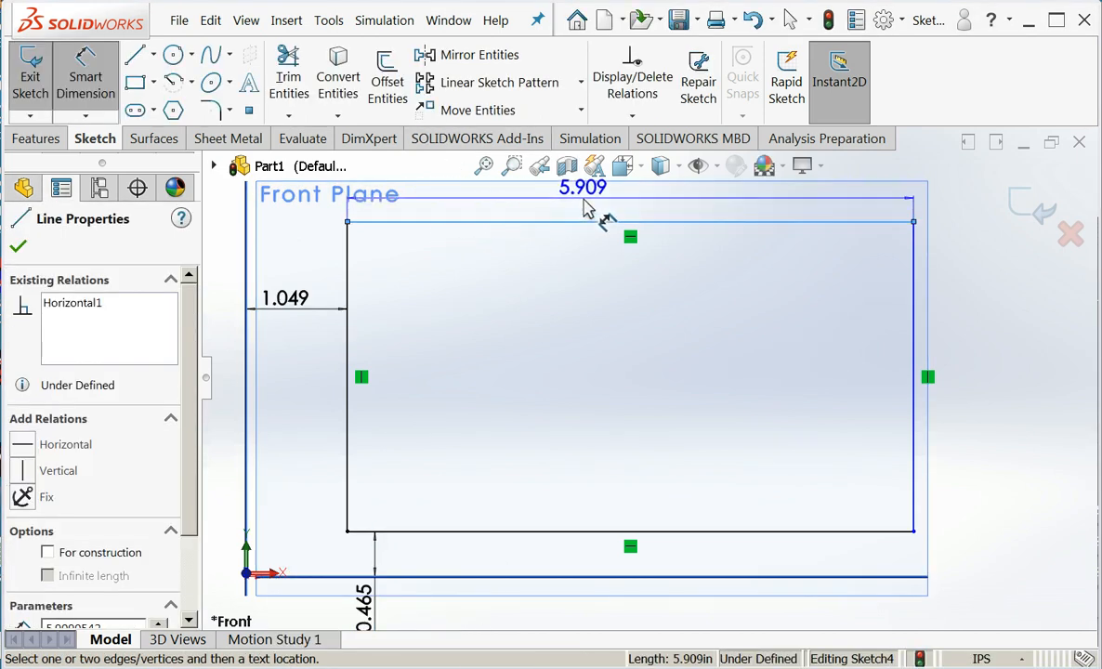
{"action": "left_click", "coordinate": [587, 211]}
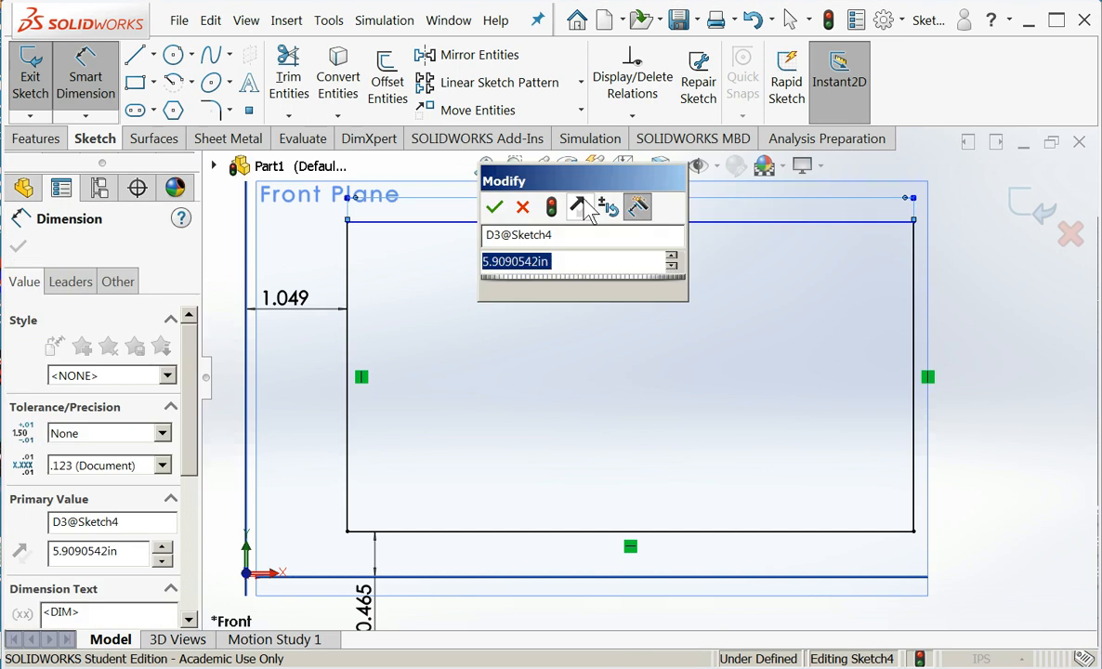
{"action": "left_click", "coordinate": [493, 206]}
{"action": "left_click", "coordinate": [914, 367]}
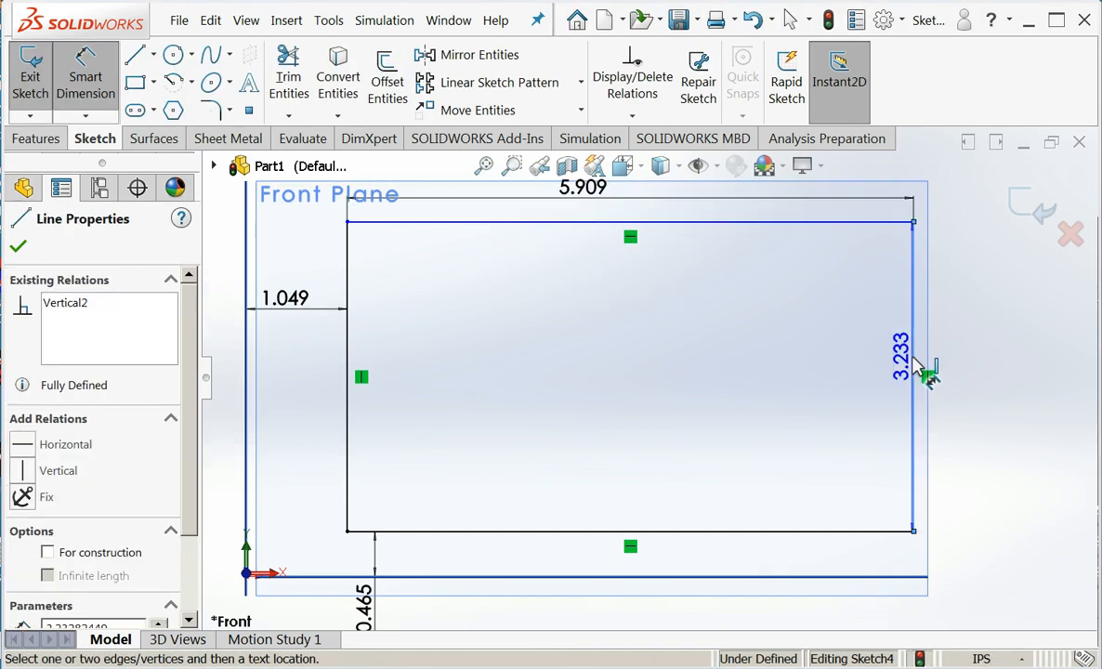
{"action": "left_click", "coordinate": [984, 372]}
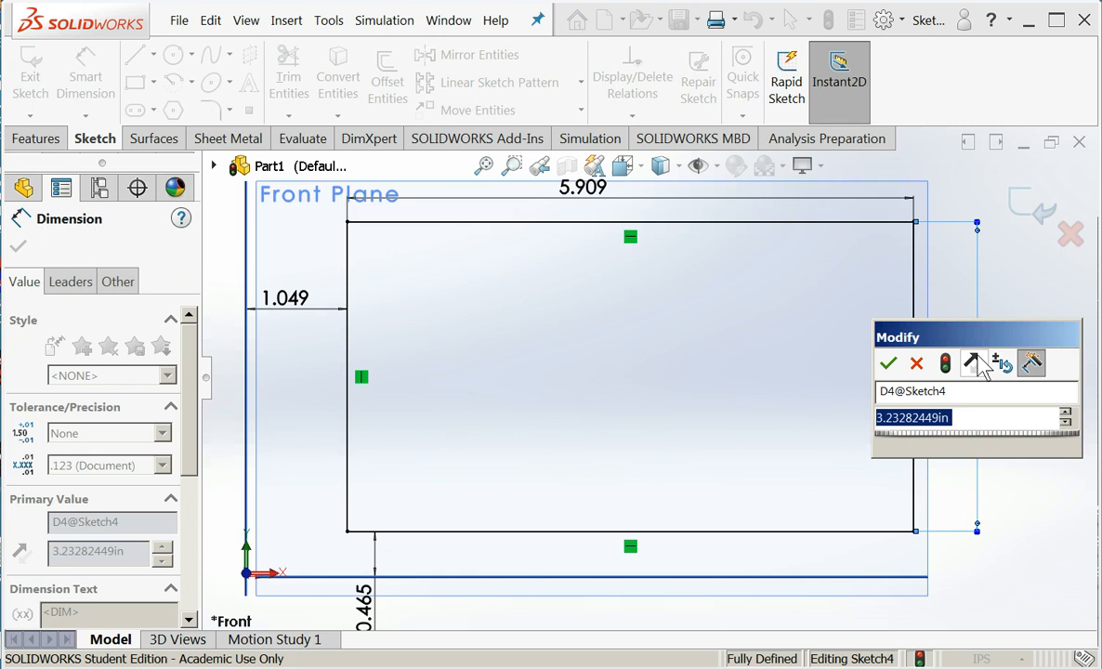
{"action": "left_click", "coordinate": [888, 363]}
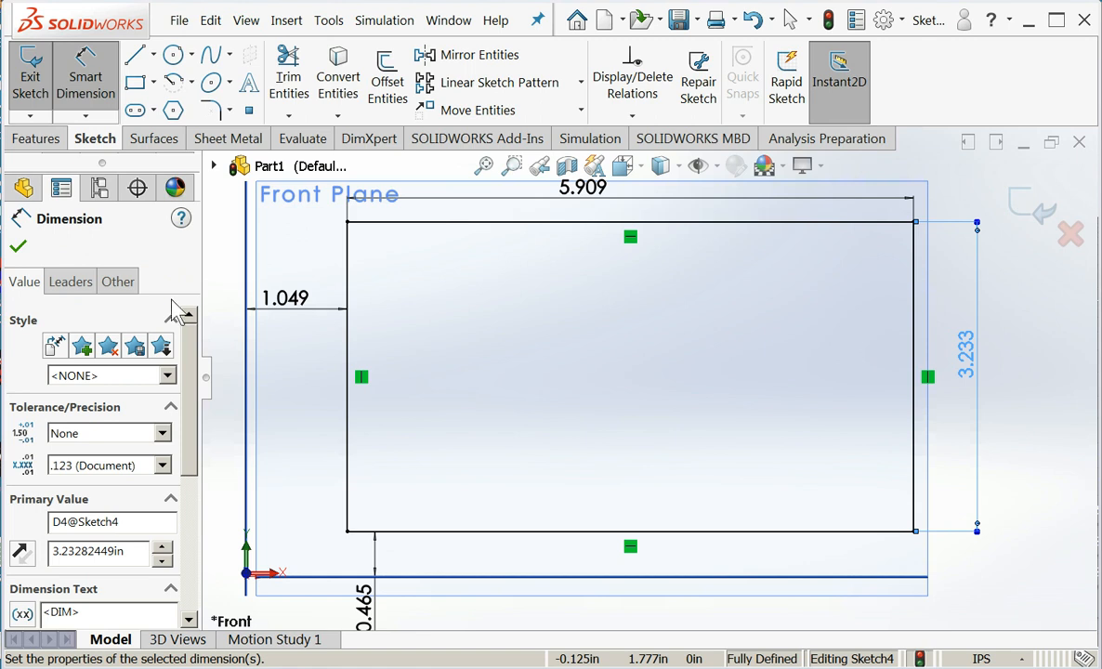
Step: Sketch a small corner rectangle about 0.74 by 0.50 in inside the large rectangle near its upper-left corner
{"action": "left_click", "coordinate": [135, 82]}
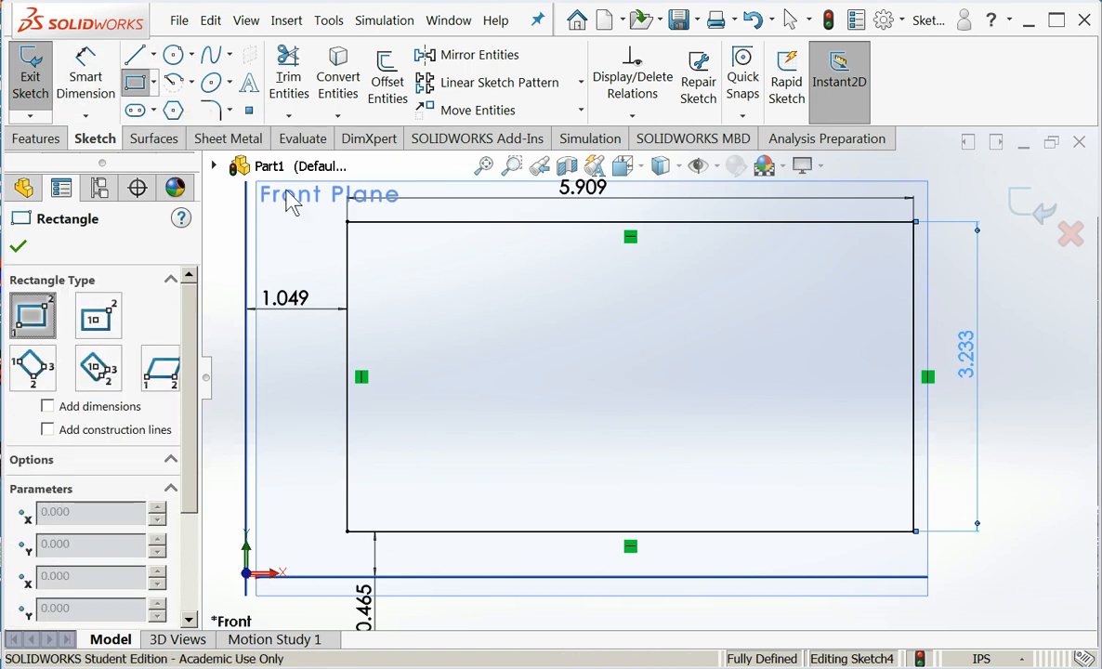
{"action": "left_click", "coordinate": [399, 252]}
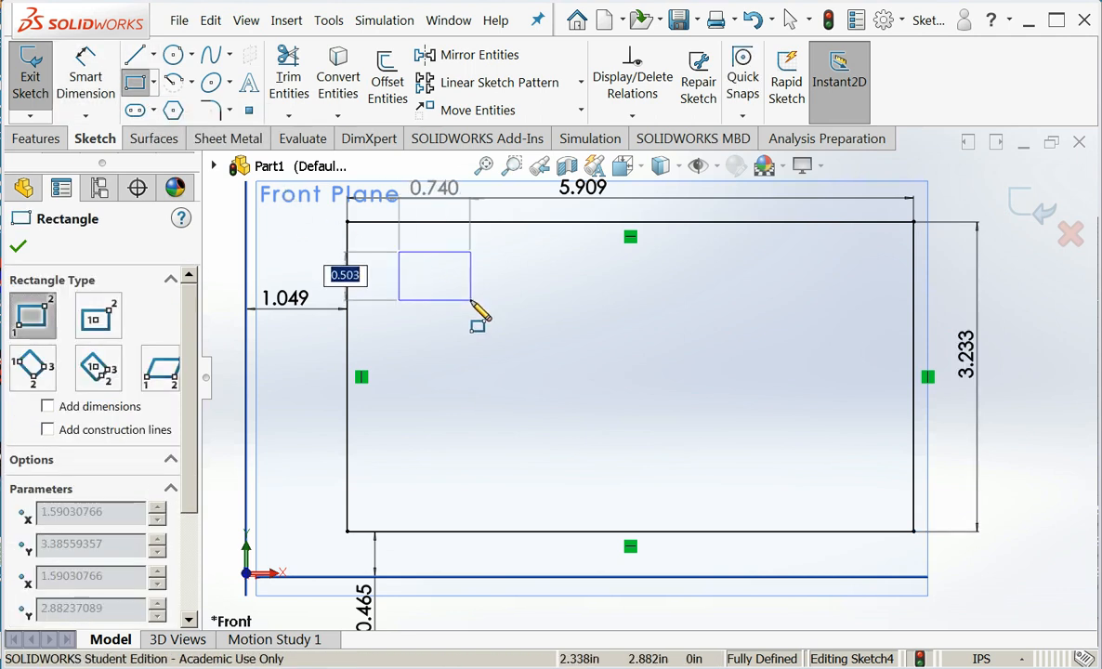
{"action": "left_click", "coordinate": [470, 300]}
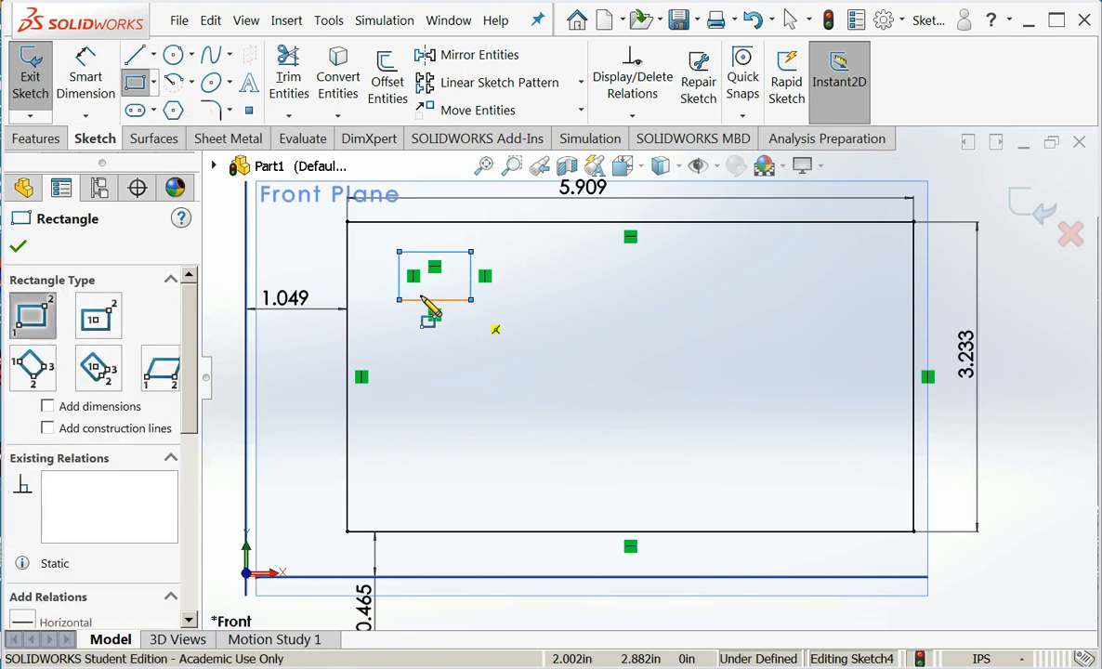
{"action": "left_click", "coordinate": [18, 248]}
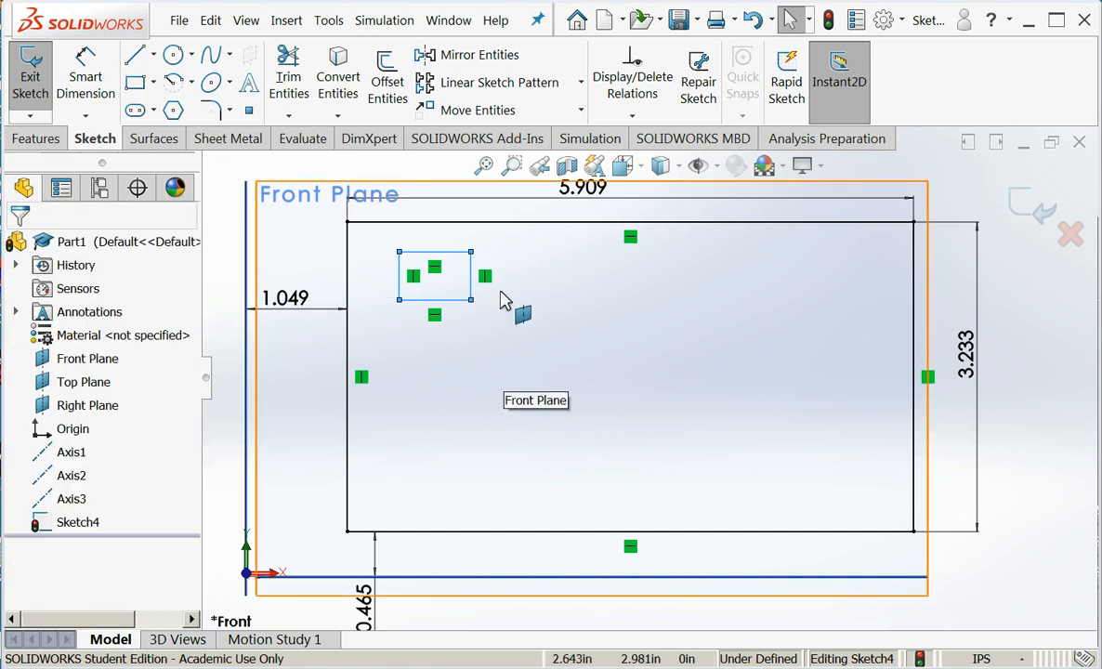
Step: Begin a linear sketch pattern of the small rectangle along the X-axis with 1.2 in spacing and 4 instances
{"action": "left_click", "coordinate": [490, 91]}
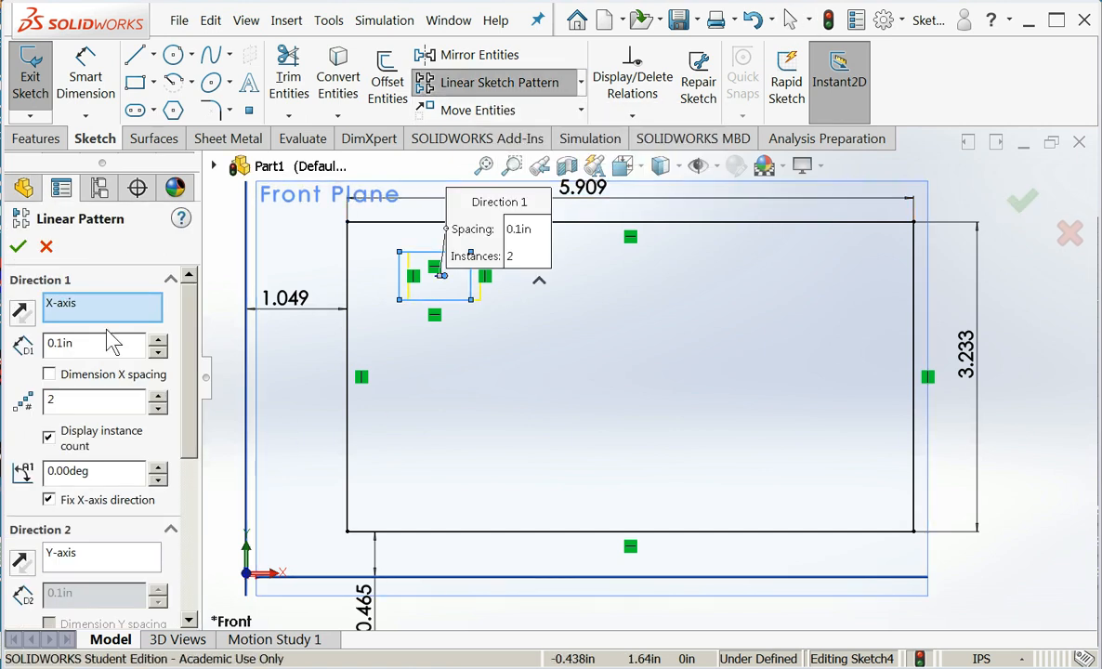
{"action": "mouse_move", "coordinate": [464, 199]}
{"action": "left_mouse_down"}
{"action": "mouse_move", "coordinate": [568, 230]}
{"action": "mouse_move", "coordinate": [458, 441]}
{"action": "mouse_move", "coordinate": [483, 444]}
{"action": "left_mouse_up"}
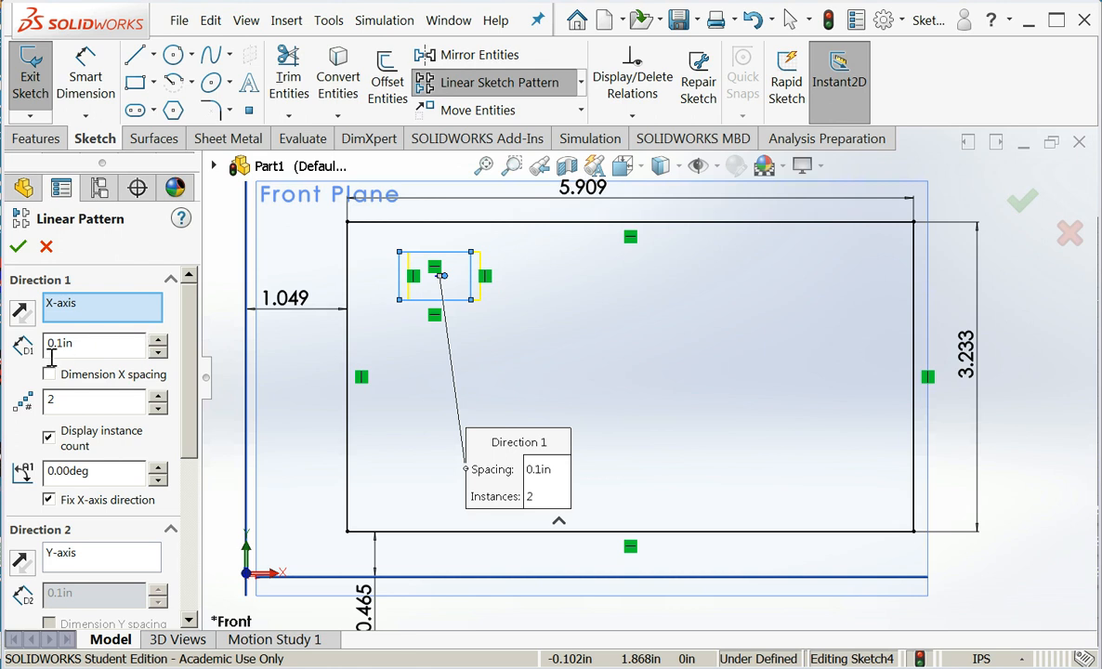
{"action": "left_click", "coordinate": [158, 339]}
{"action": "left_click_drag", "start_coordinate": [158, 342], "coordinate": [158, 342]}
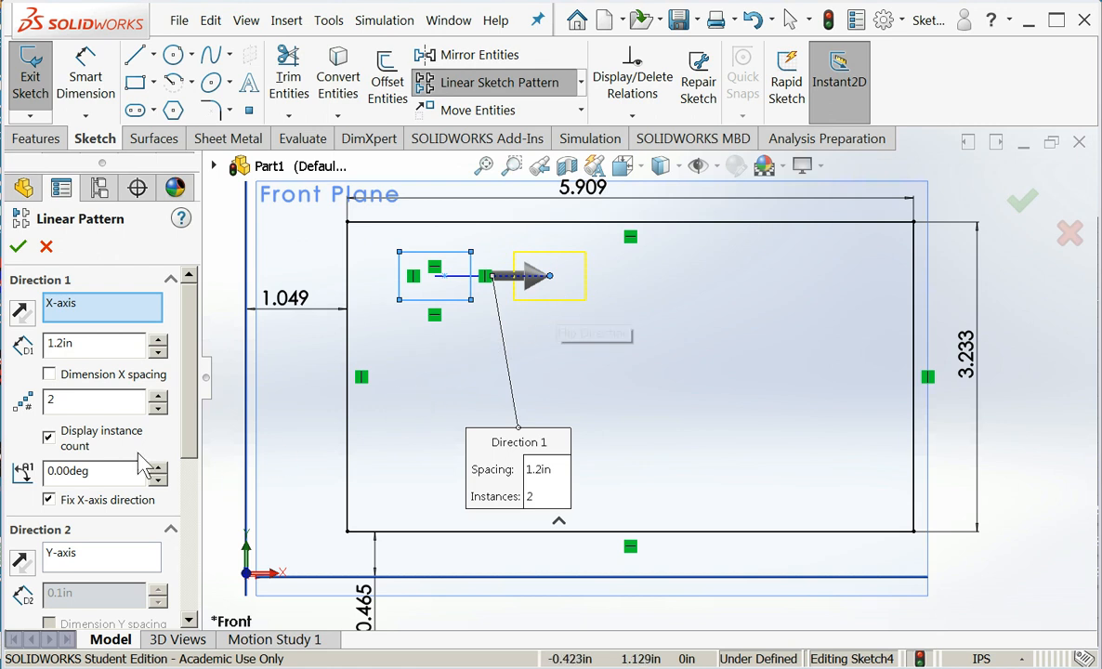
{"action": "left_click", "coordinate": [159, 396]}
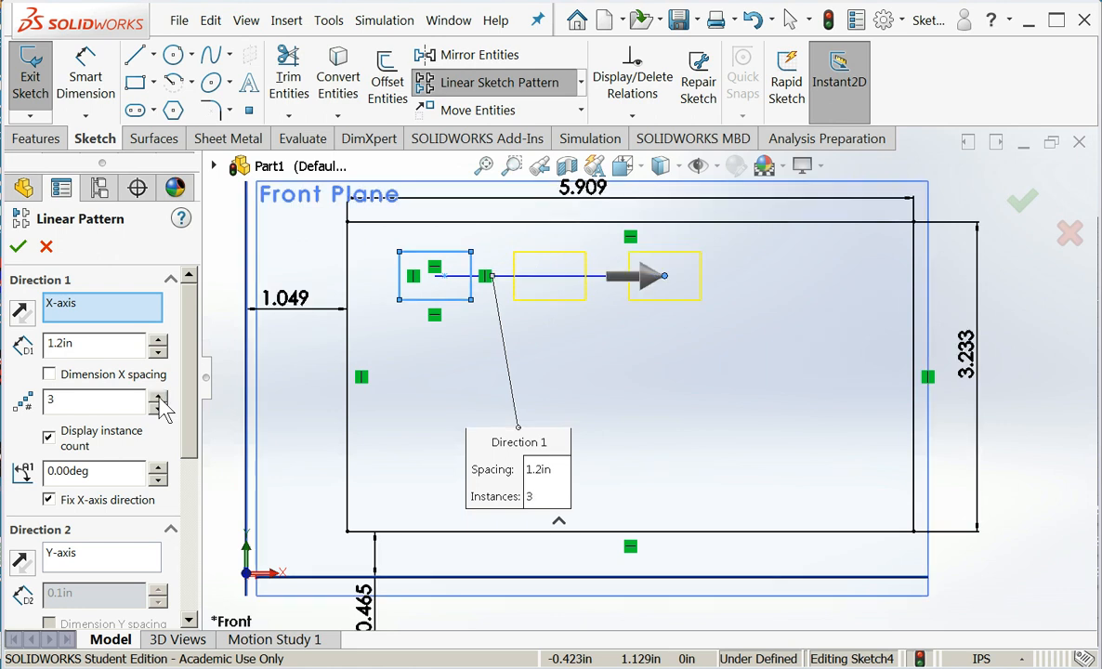
{"action": "left_click", "coordinate": [159, 396]}
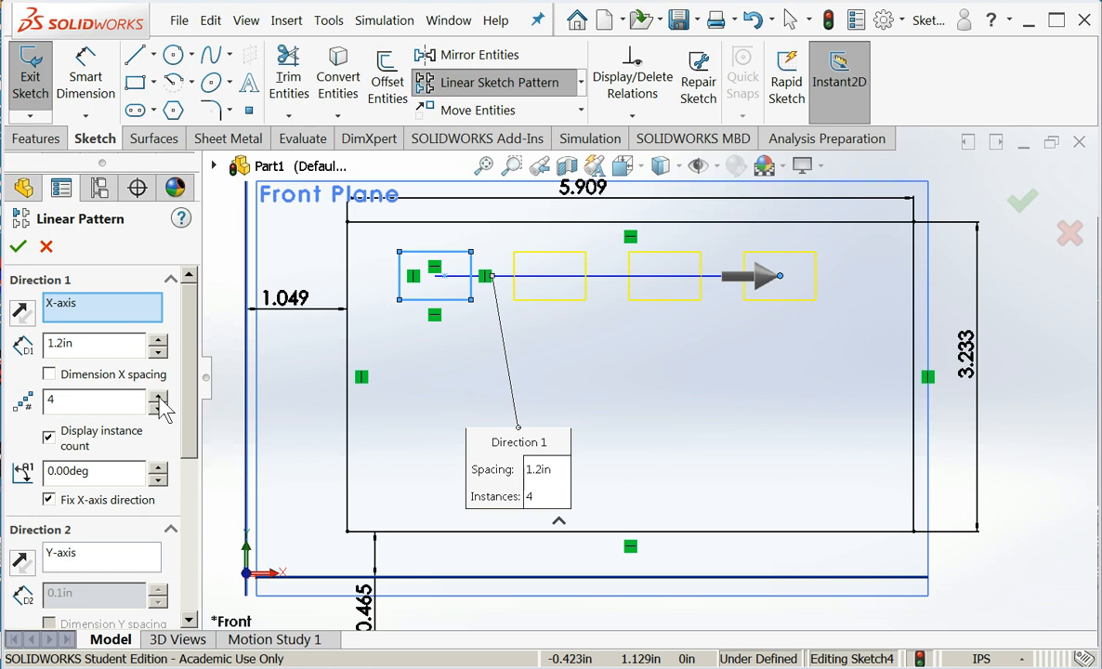
Step: Try angling the pattern's first direction up to 12 degrees, and return the angle to 0 degrees
{"action": "left_click", "coordinate": [158, 469]}
{"action": "left_click", "coordinate": [159, 469]}
{"action": "left_click", "coordinate": [159, 469]}
{"action": "left_click", "coordinate": [159, 469]}
{"action": "left_click", "coordinate": [159, 469]}
{"action": "left_click", "coordinate": [159, 469]}
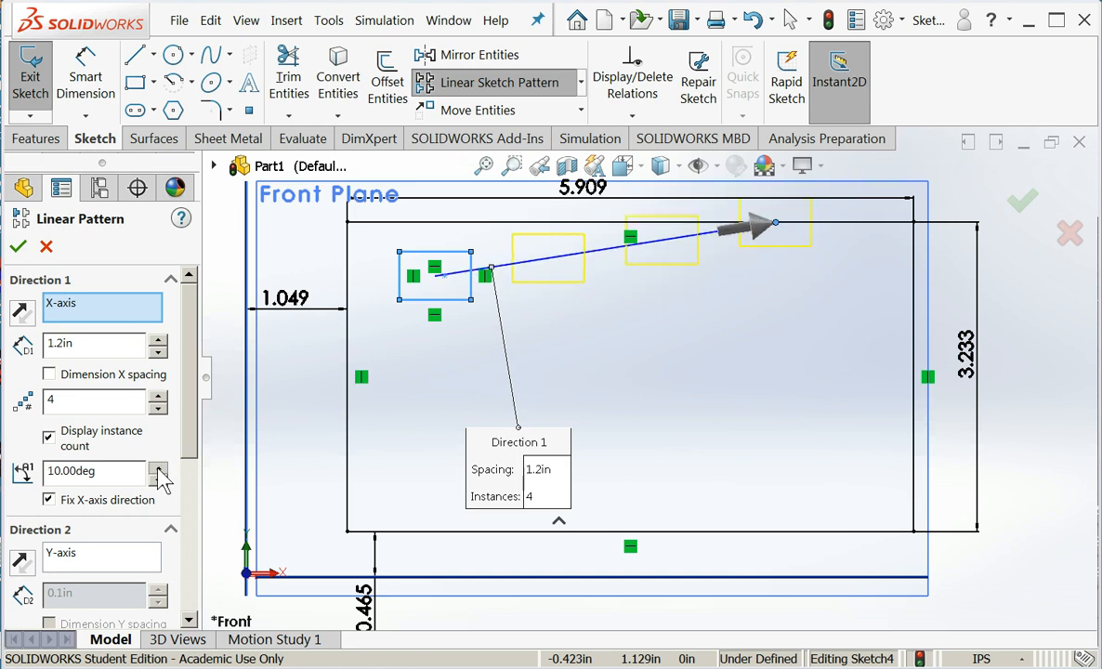
{"action": "left_click", "coordinate": [159, 469]}
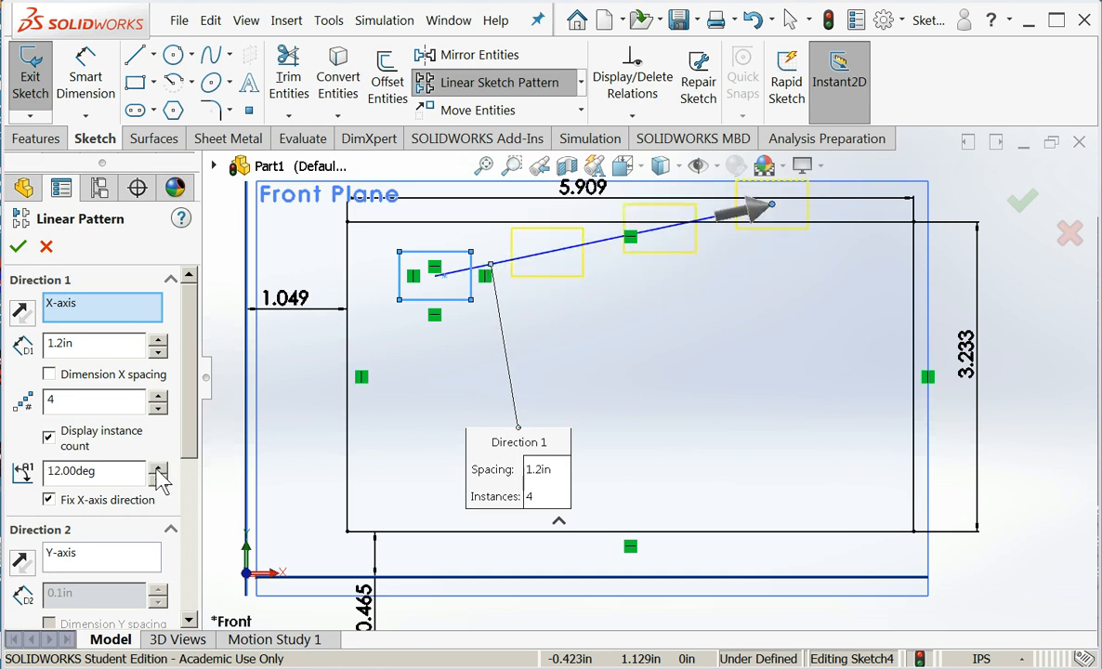
{"action": "left_click", "coordinate": [159, 480]}
{"action": "left_click", "coordinate": [159, 479]}
{"action": "left_click", "coordinate": [159, 480]}
{"action": "left_click", "coordinate": [159, 479]}
{"action": "left_click", "coordinate": [159, 479]}
{"action": "left_click", "coordinate": [159, 479]}
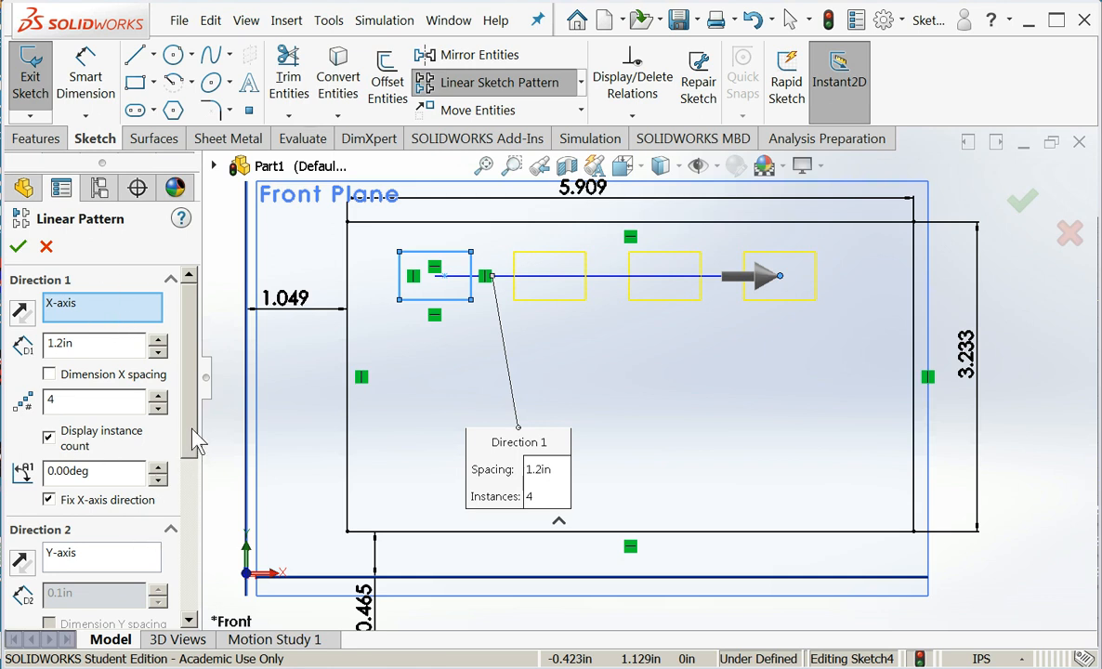
Step: Set the pattern's second direction to 2 instances with 0.8 in spacing along the Y-axis, reversed to run downward
{"action": "scroll", "coordinate": [181, 483], "scroll_direction": "down", "scroll_amount": 5}
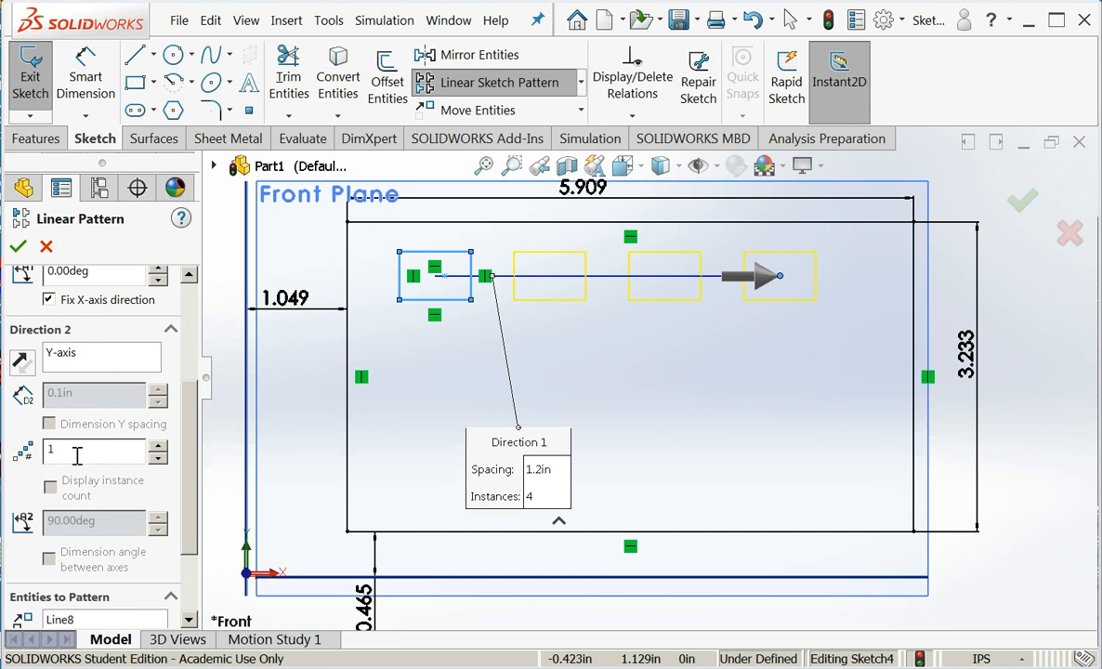
{"action": "left_click", "coordinate": [160, 446]}
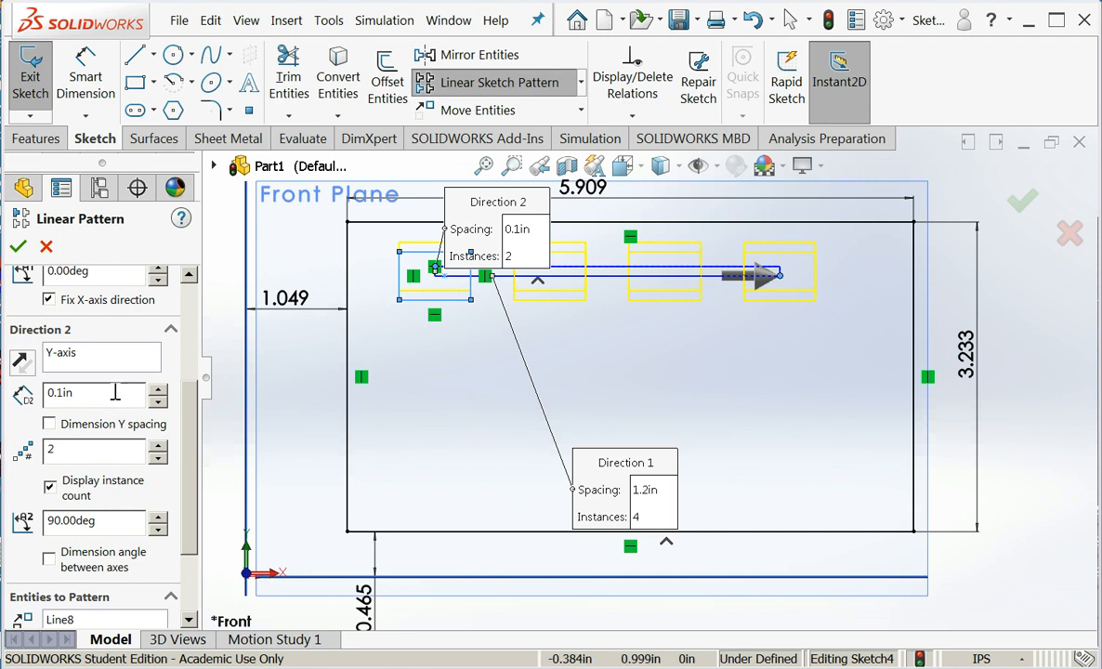
{"action": "left_click", "coordinate": [159, 389]}
{"action": "left_click", "coordinate": [159, 390]}
{"action": "left_click", "coordinate": [159, 389]}
{"action": "left_click", "coordinate": [159, 389]}
{"action": "left_click", "coordinate": [159, 389]}
{"action": "left_click", "coordinate": [159, 389]}
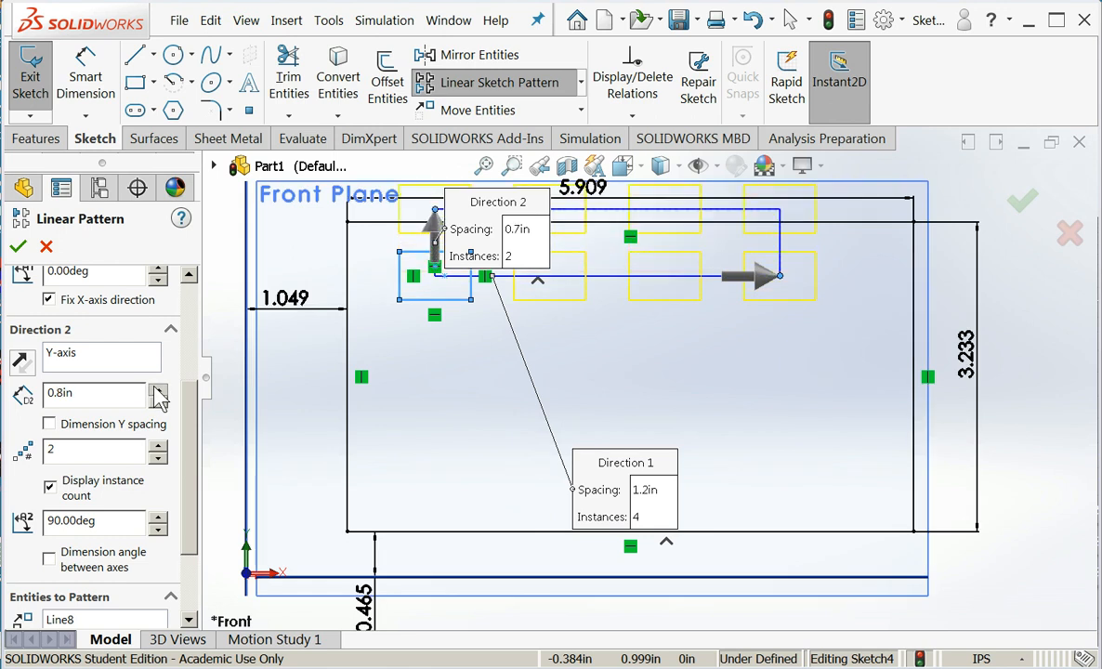
{"action": "left_click", "coordinate": [159, 389]}
{"action": "scroll", "coordinate": [450, 418], "scroll_direction": "up", "scroll_amount": 1}
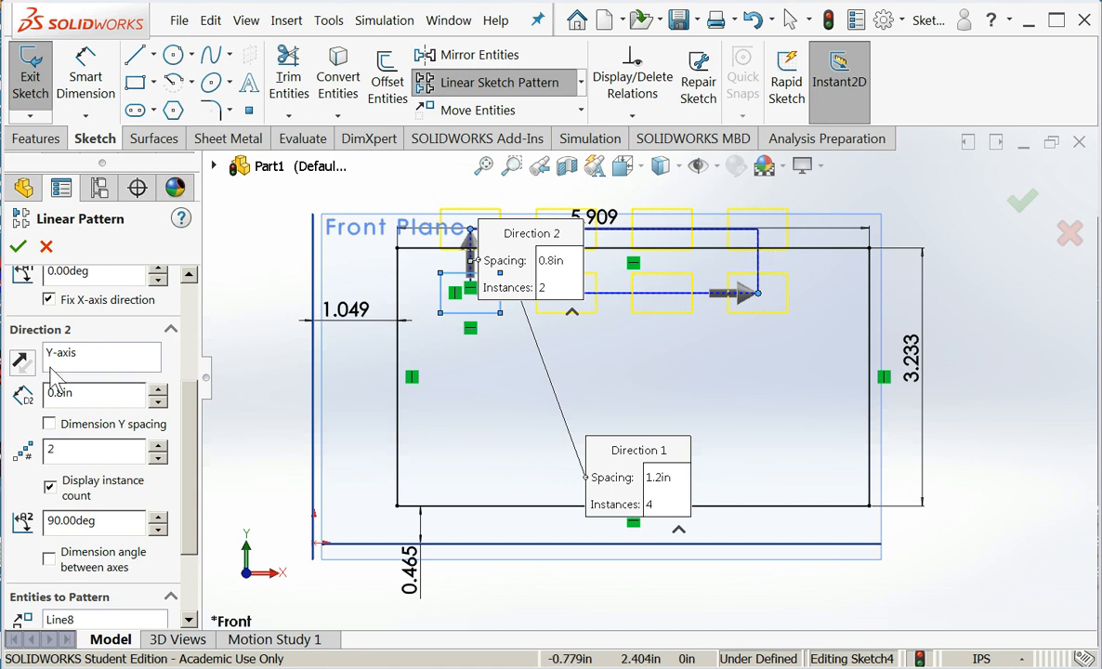
{"action": "left_click", "coordinate": [21, 361]}
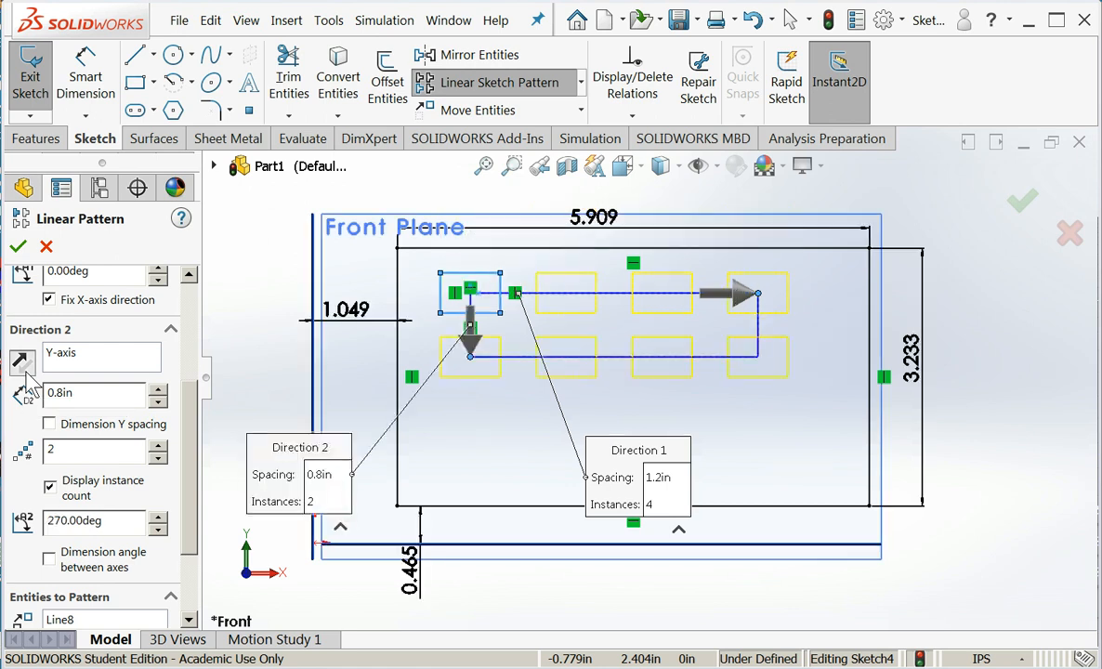
Step: Set the pattern's second direction to 4 instances and accept the linear sketch pattern
{"action": "left_click", "coordinate": [158, 445]}
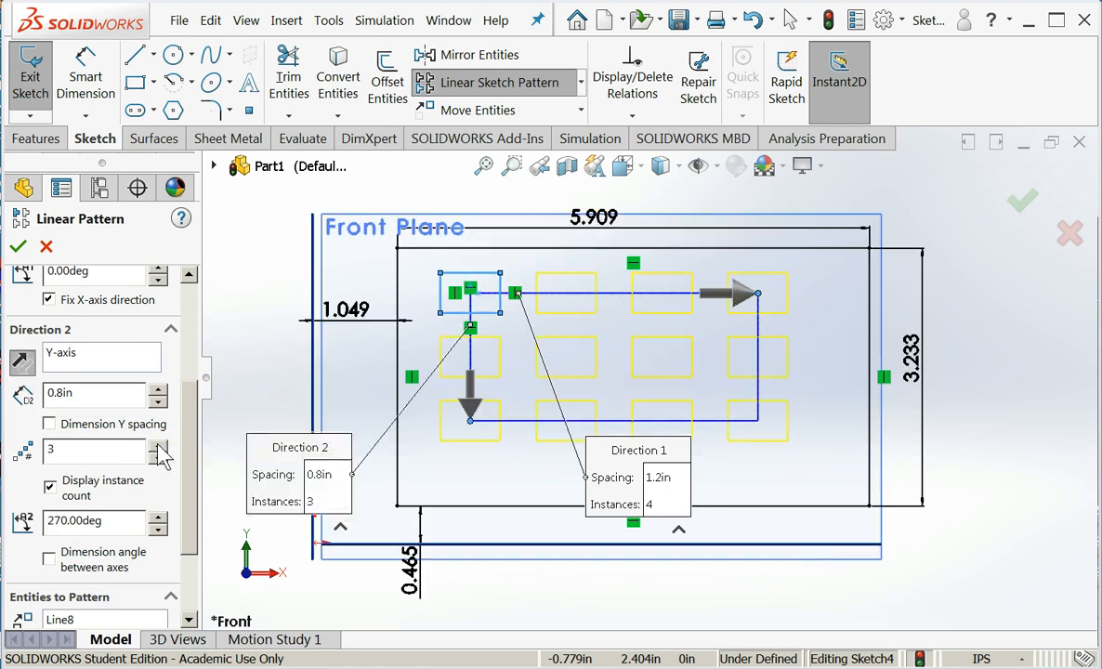
{"action": "left_click", "coordinate": [159, 446]}
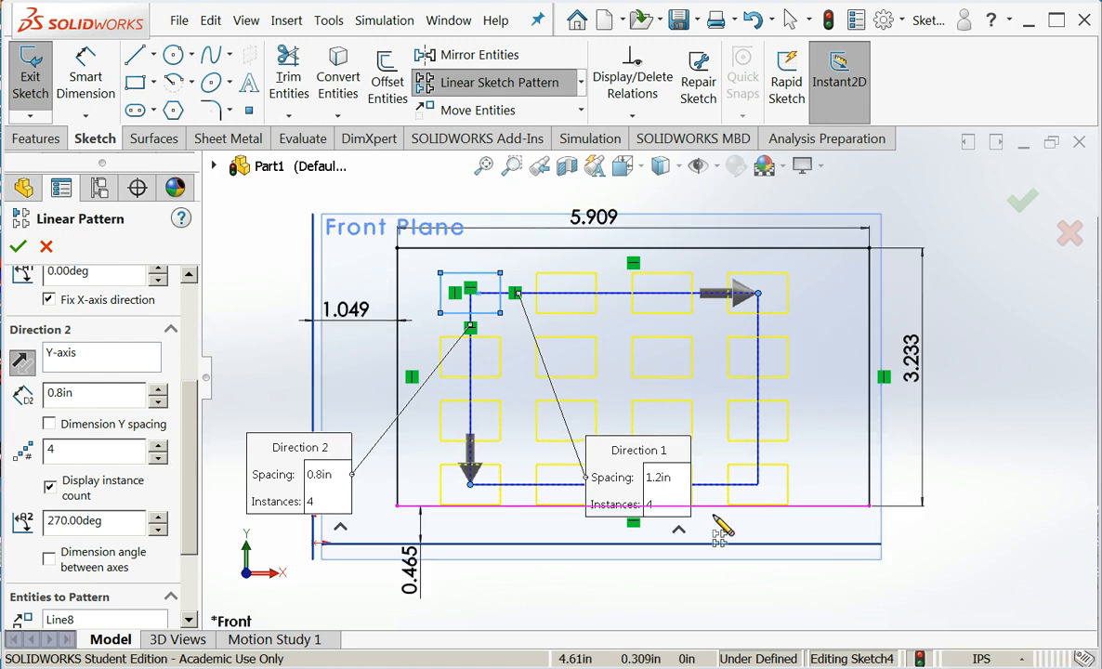
{"action": "left_click", "coordinate": [20, 248]}
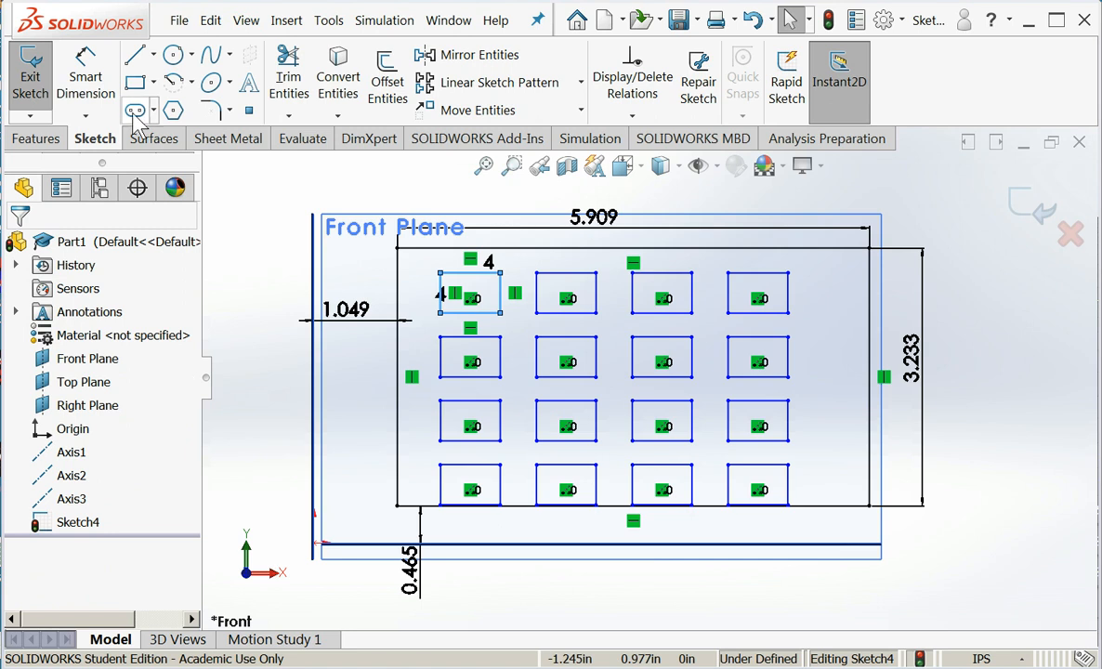
Step: Dimension the horizontal distance from the large rectangle's left edge to the seed rectangle's left edge
{"action": "left_click", "coordinate": [87, 85]}
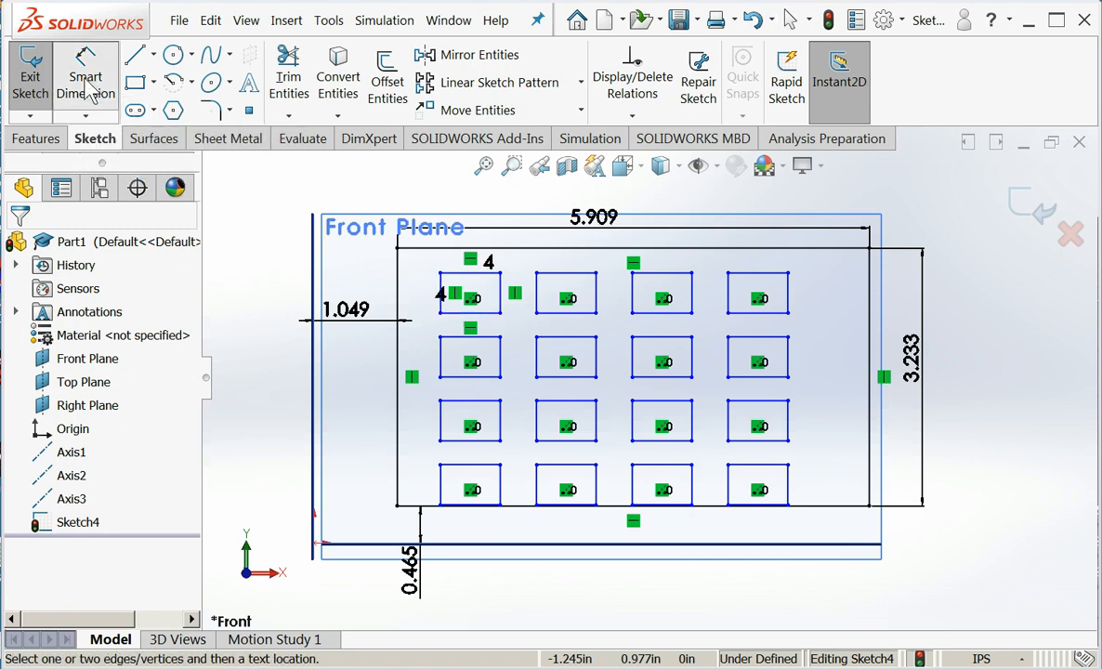
{"action": "left_click", "coordinate": [401, 292]}
{"action": "left_click", "coordinate": [441, 306]}
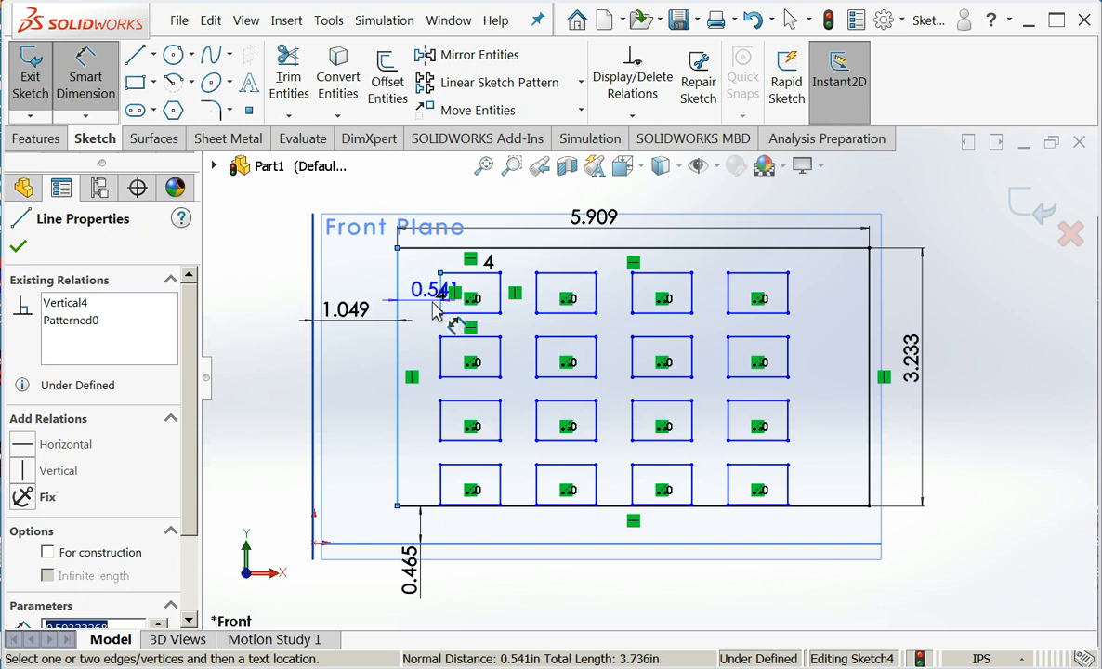
{"action": "left_click", "coordinate": [263, 307]}
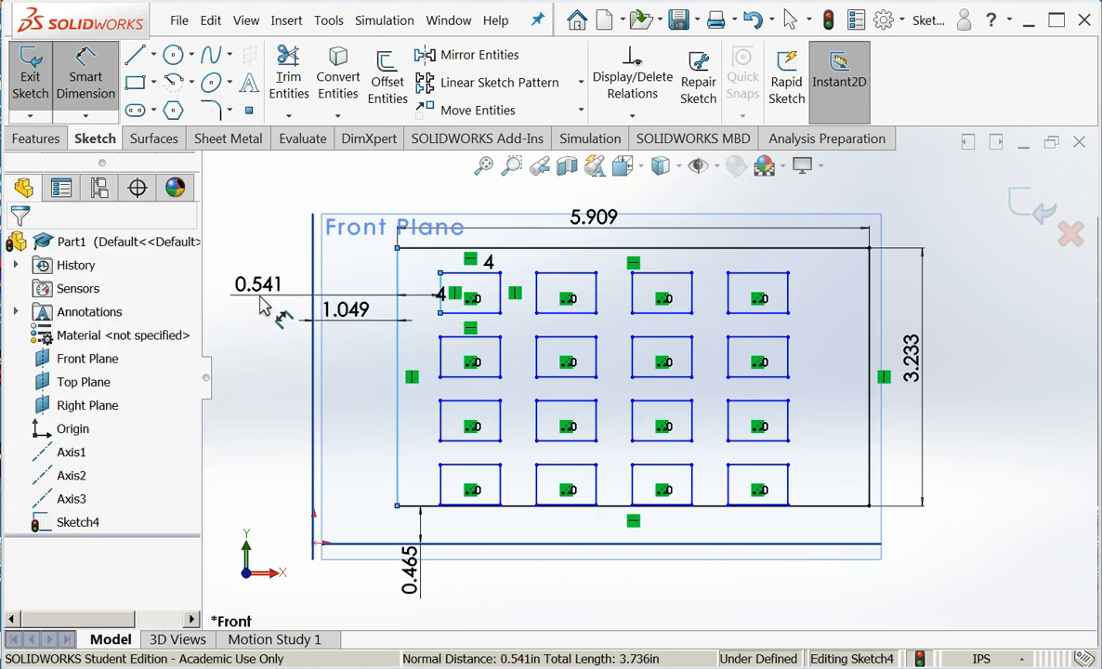
{"action": "key", "text": "Return"}
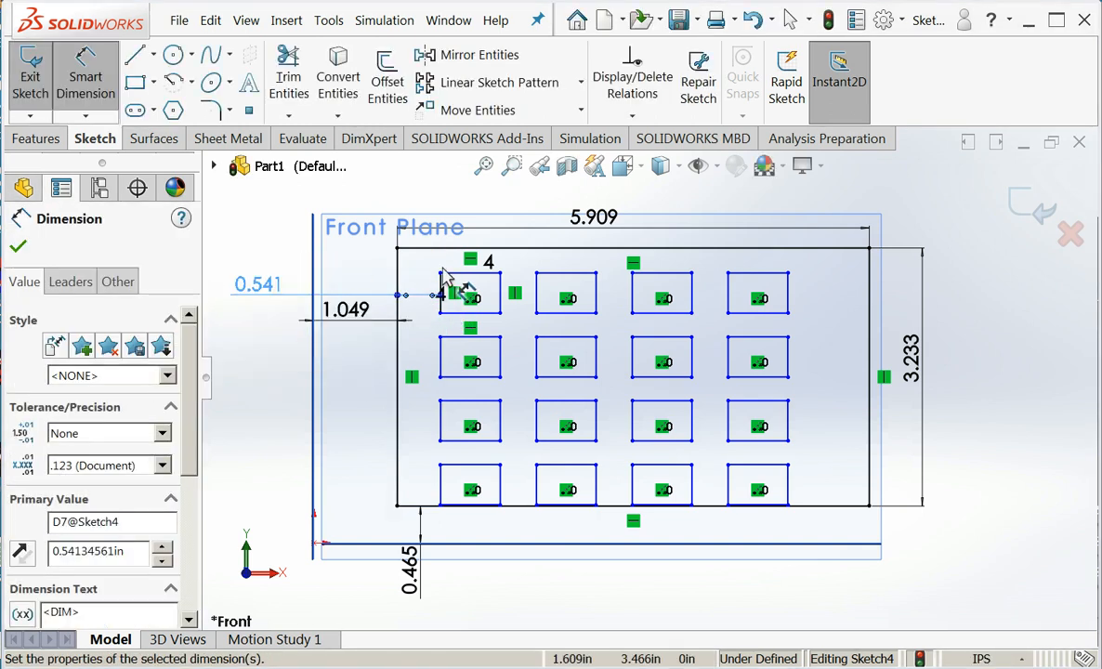
Step: Dimension the vertical distance between the top edges of the seed rectangle and the large rectangle
{"action": "left_click", "coordinate": [446, 273]}
{"action": "left_click", "coordinate": [450, 249]}
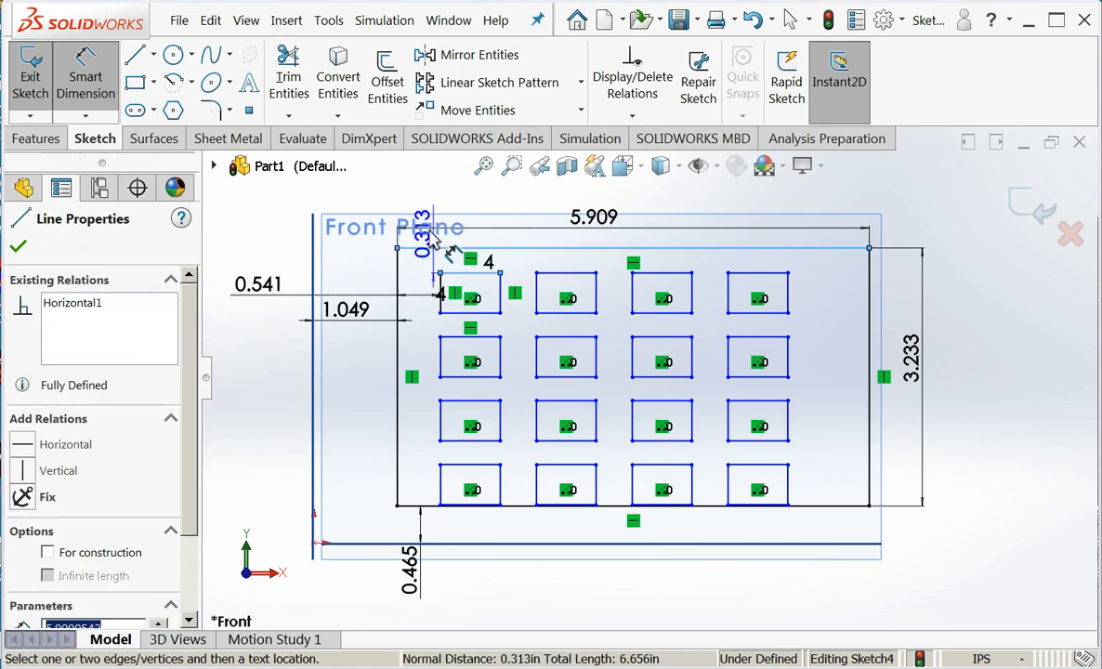
{"action": "left_click", "coordinate": [275, 210]}
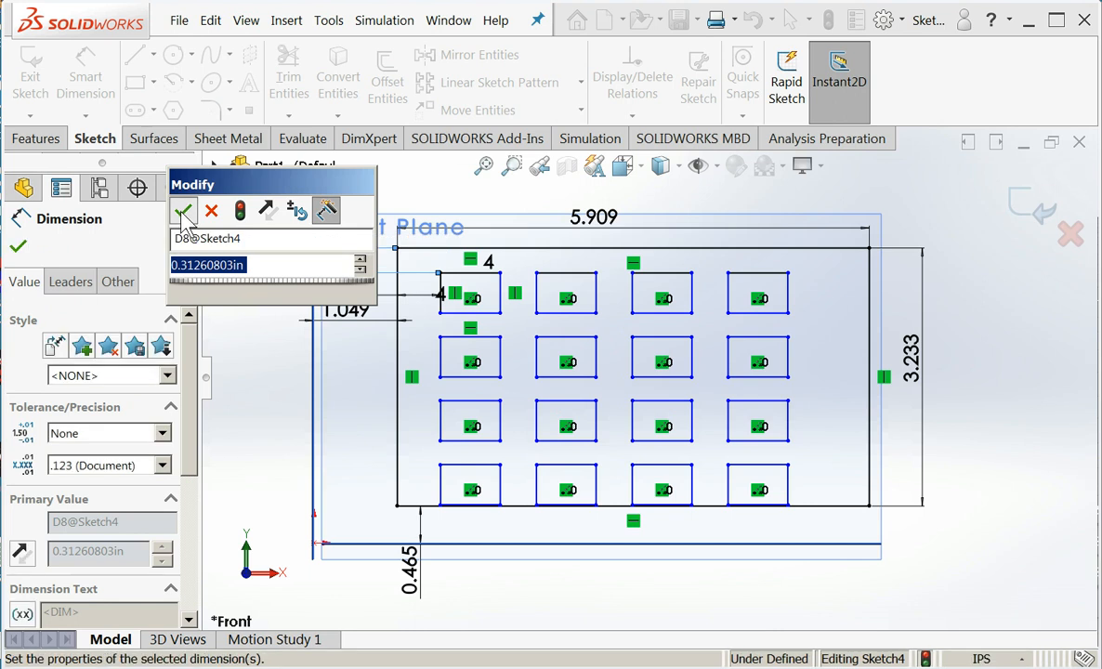
{"action": "left_click", "coordinate": [181, 212]}
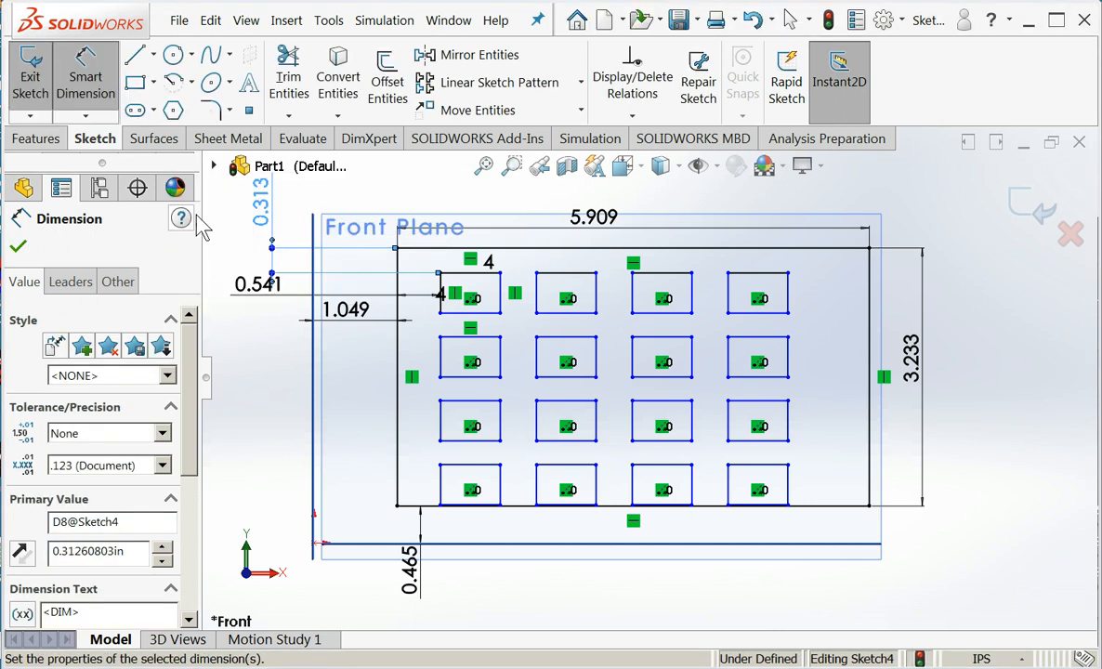
{"action": "double_click", "coordinate": [487, 264]}
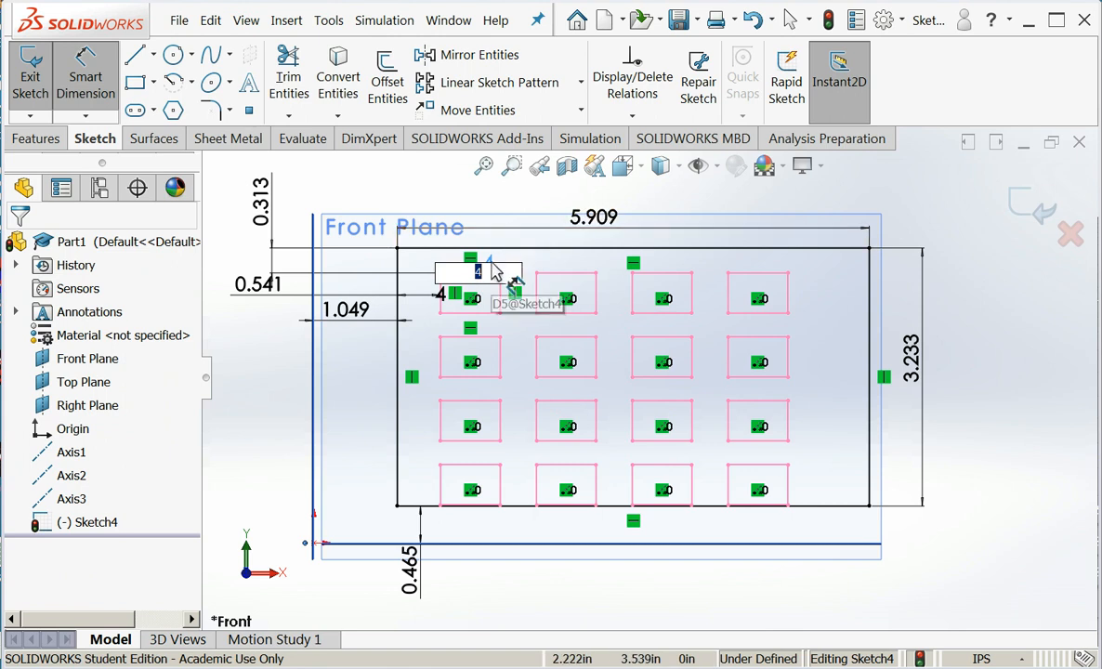
{"action": "key", "text": "Escape"}
{"action": "key", "text": "Escape"}
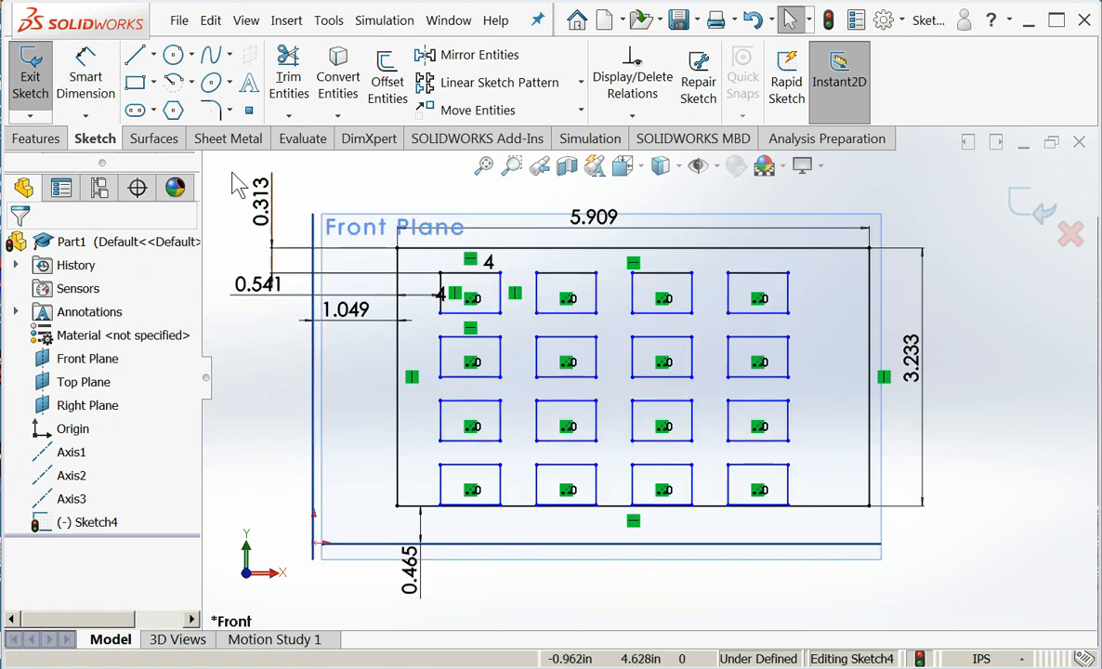
Step: Dimension the width and height of the seed rectangle, placing both dimensions above it
{"action": "left_click", "coordinate": [96, 84]}
{"action": "left_click", "coordinate": [483, 313]}
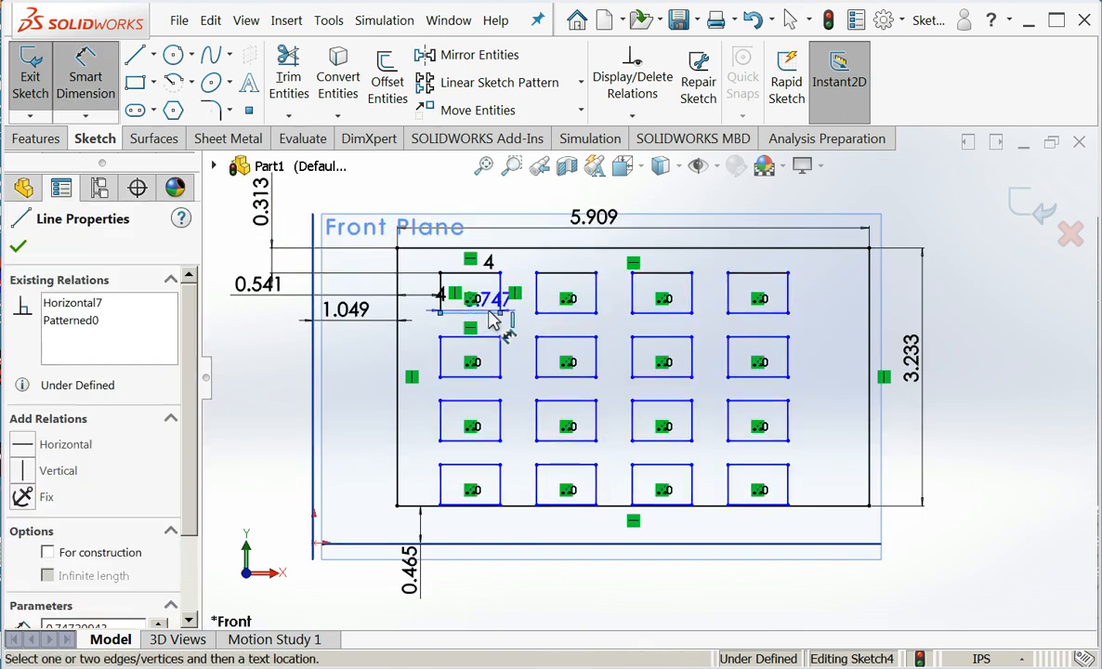
{"action": "left_click", "coordinate": [520, 204]}
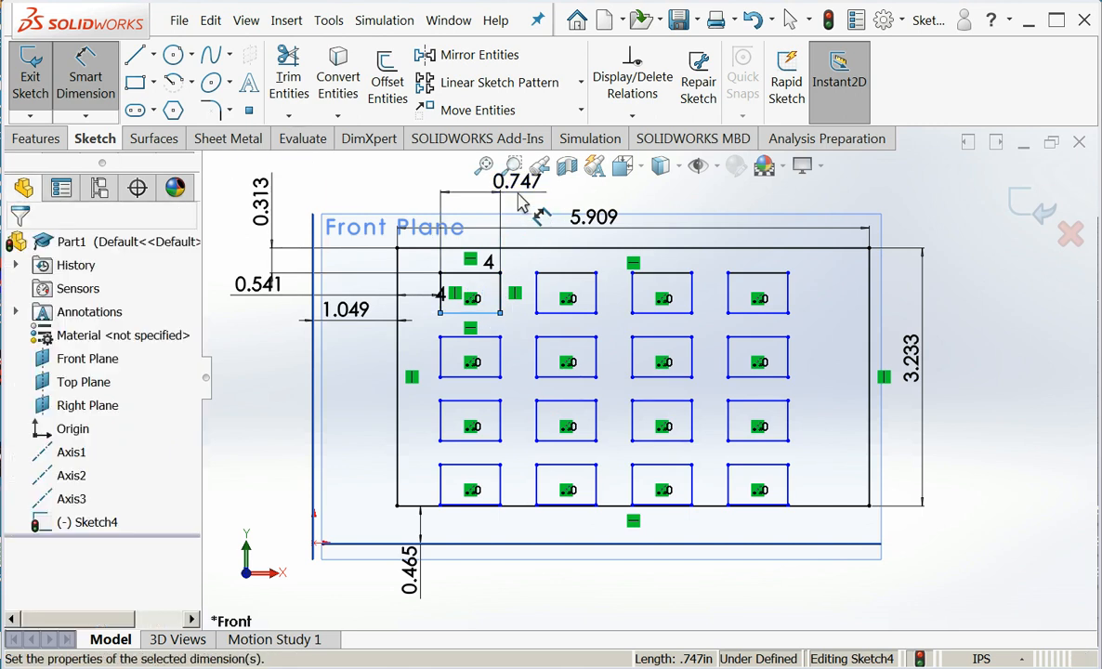
{"action": "left_click", "coordinate": [430, 202]}
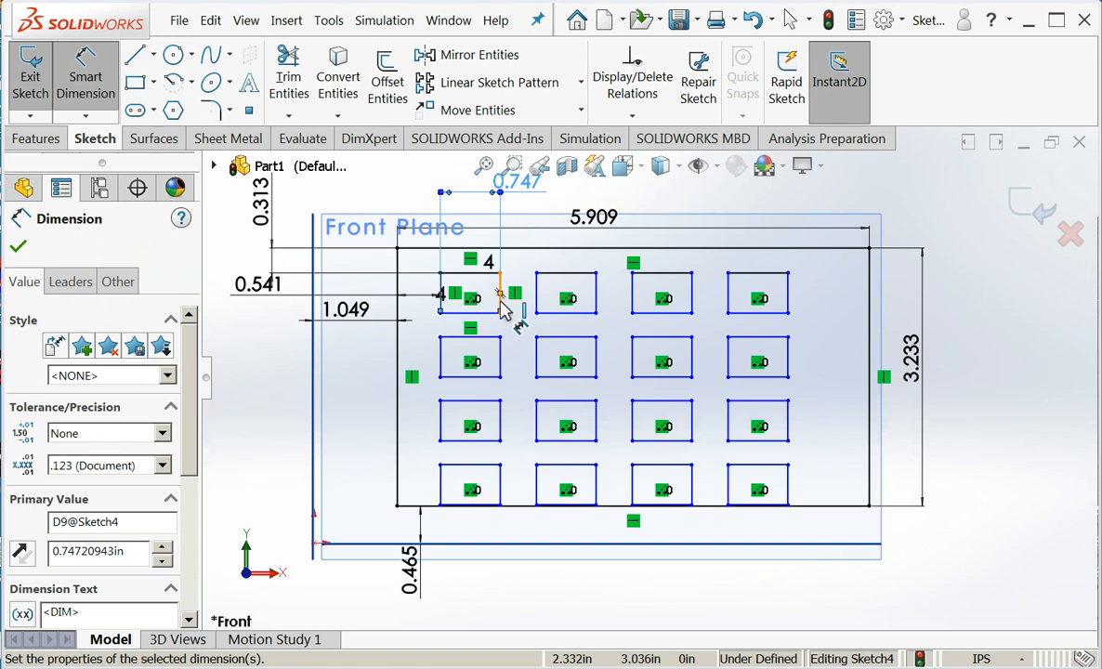
{"action": "left_click", "coordinate": [501, 300]}
{"action": "left_click", "coordinate": [526, 238]}
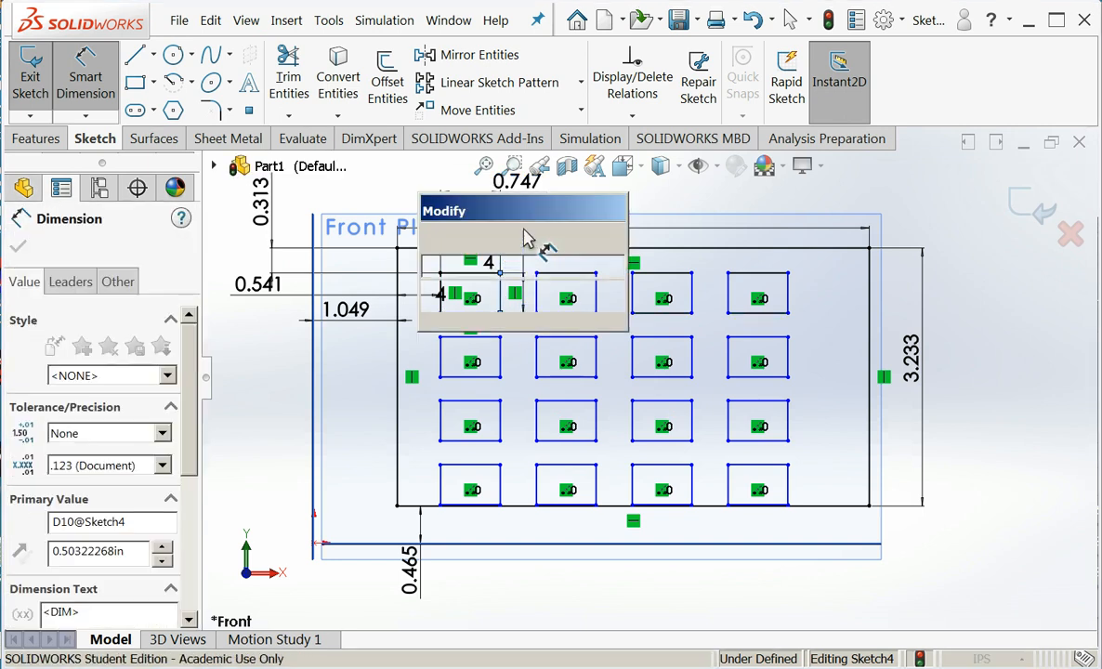
{"action": "key", "text": "Return"}
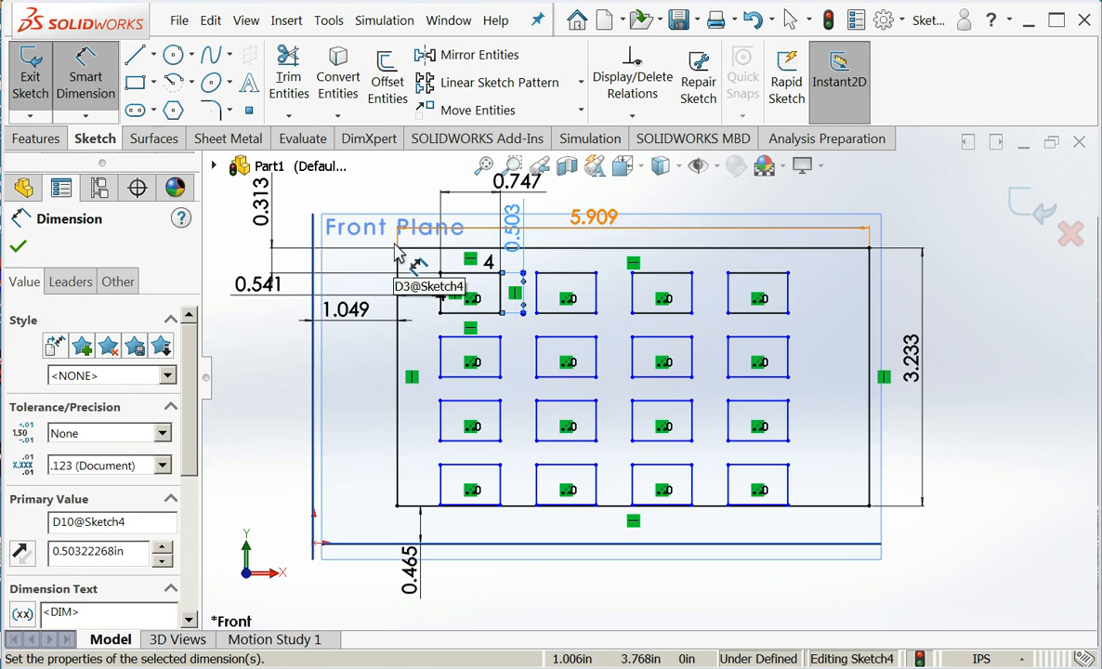
Step: Dimension the vertical spacing between the top edges of the first two rectangles in the first column
{"action": "left_click", "coordinate": [453, 274]}
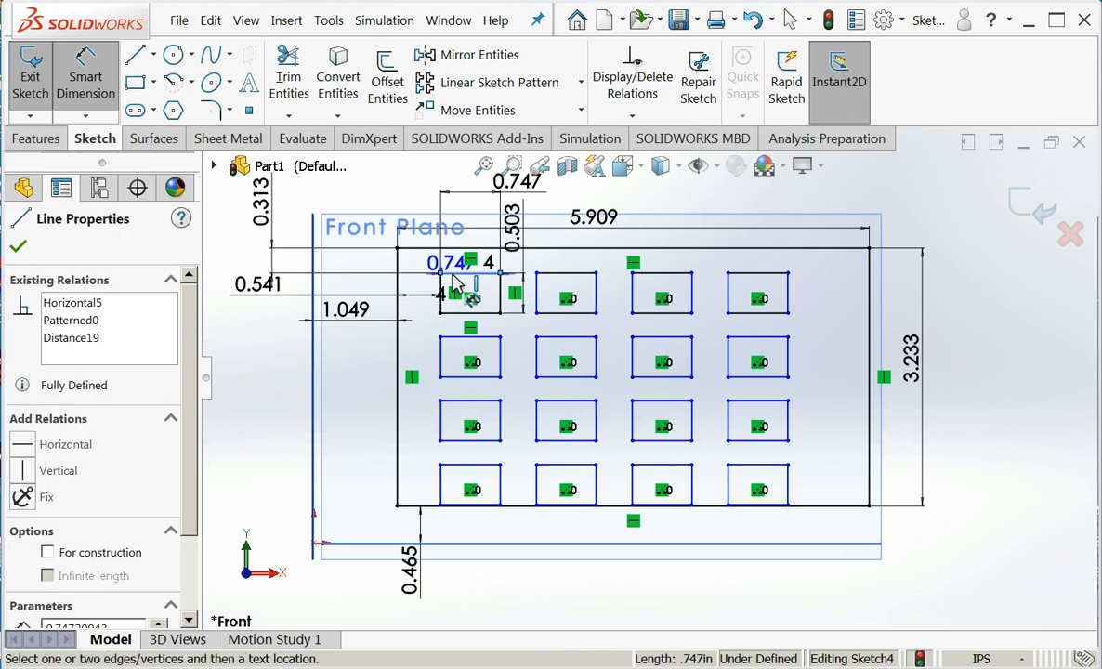
{"action": "left_click", "coordinate": [453, 337]}
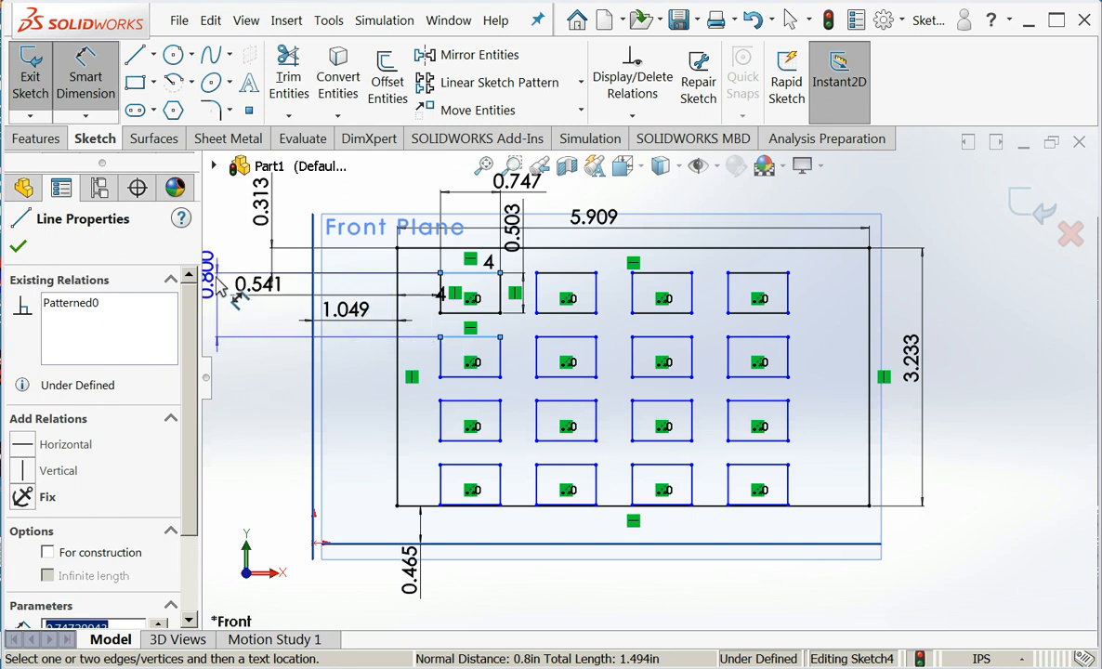
{"action": "left_click", "coordinate": [223, 390]}
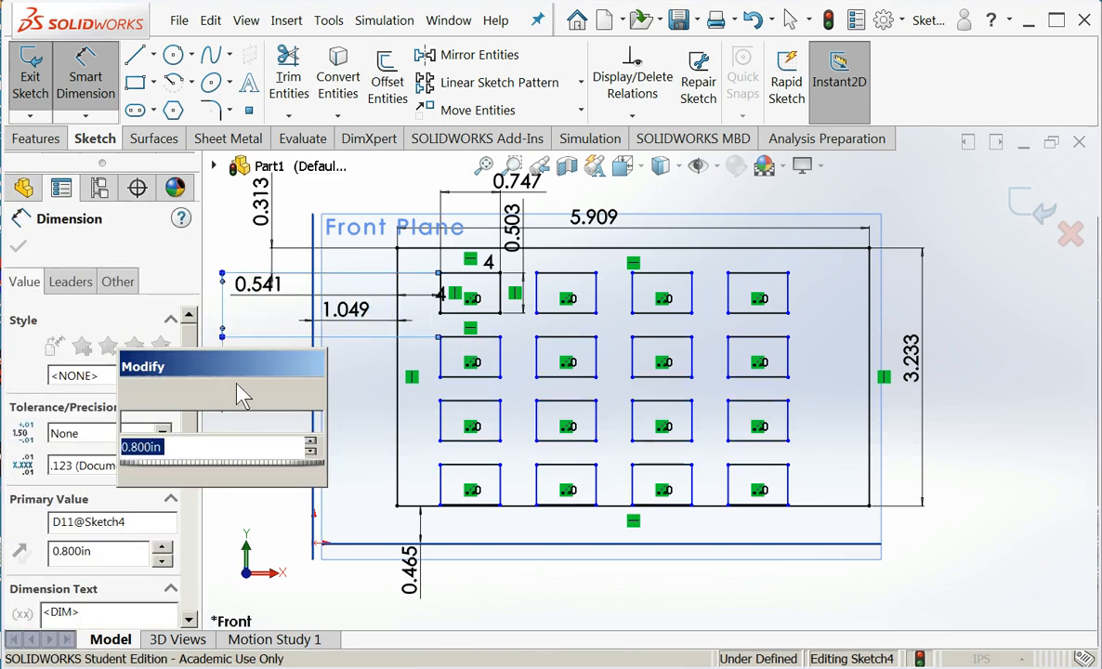
{"action": "left_click", "coordinate": [132, 390]}
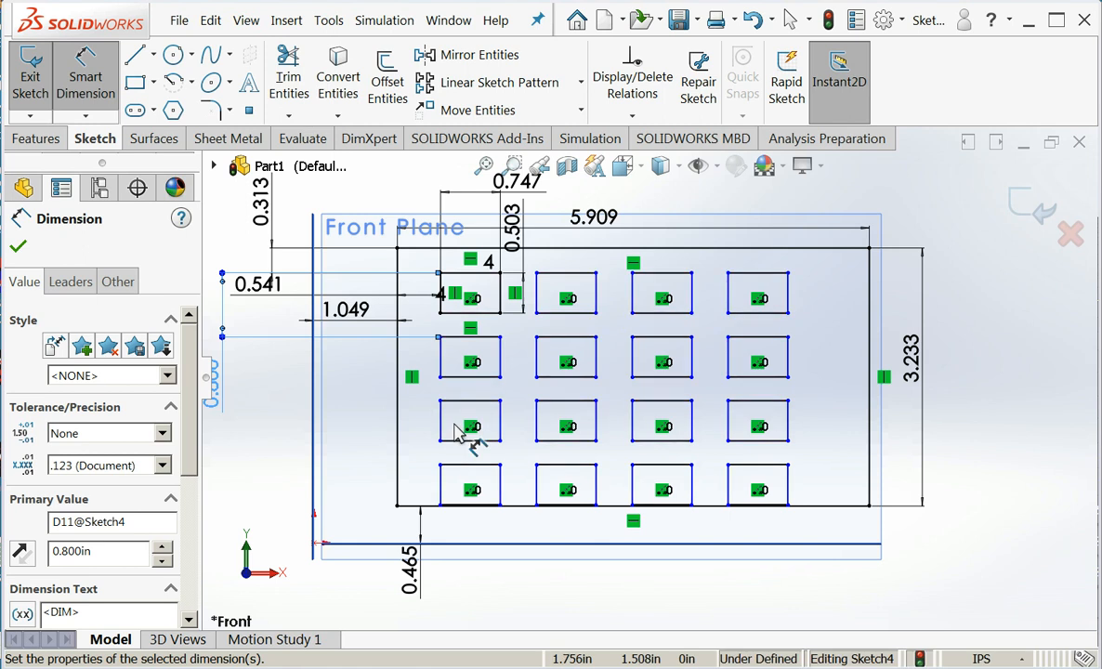
{"action": "left_click", "coordinate": [500, 370]}
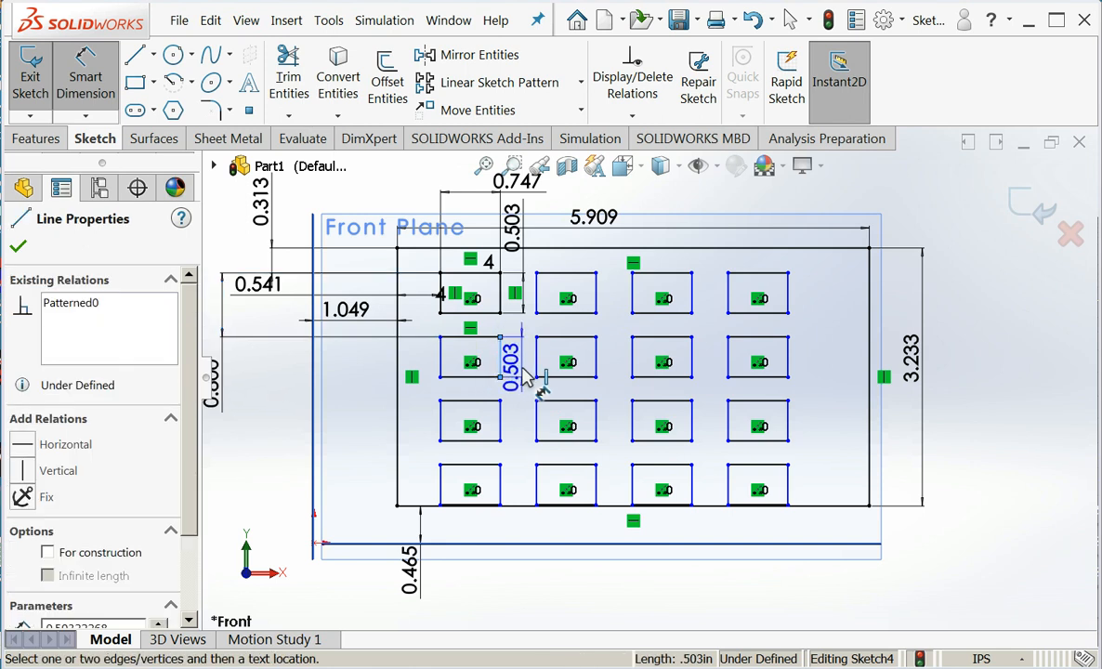
{"action": "key", "text": "Escape"}
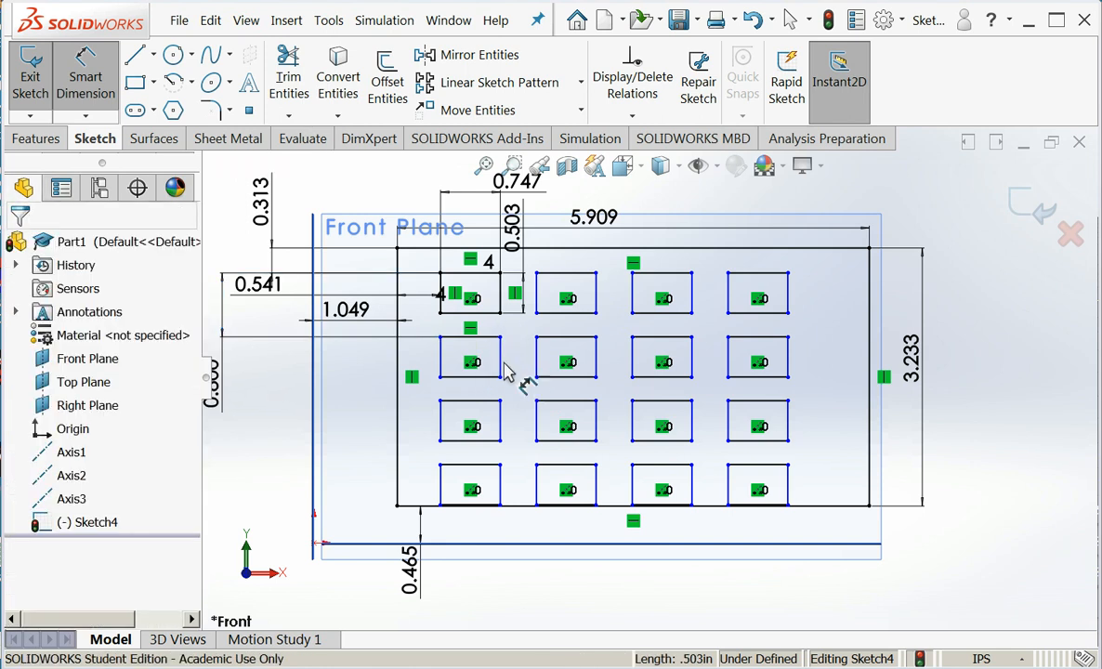
{"action": "left_click", "coordinate": [93, 82]}
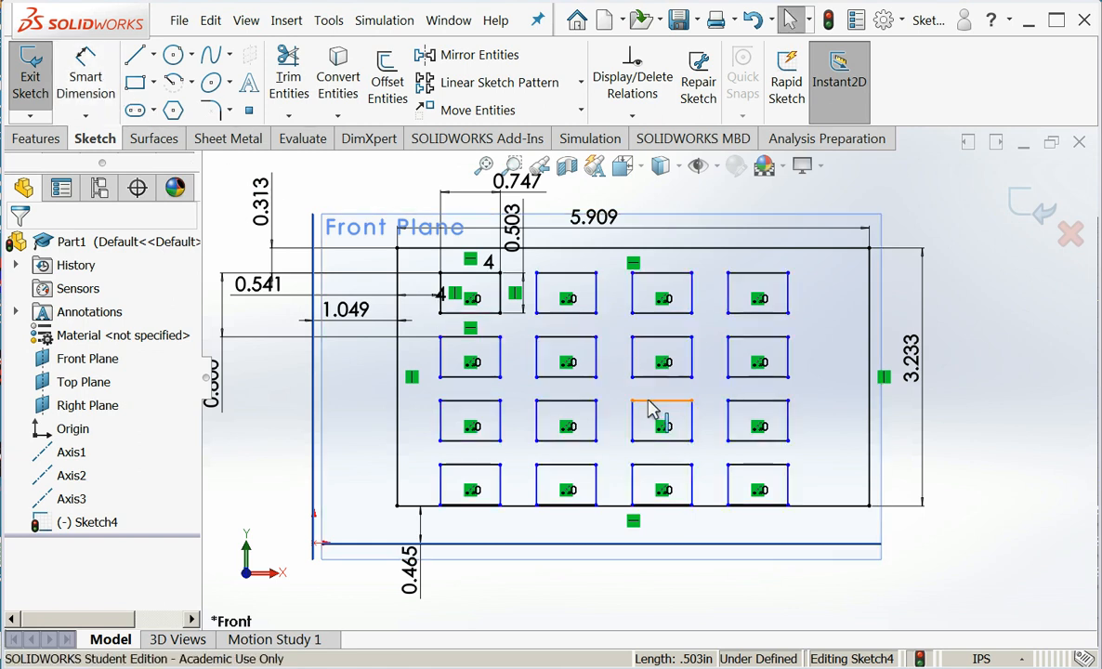
Step: Try moving the right, left and top edges of the first rectangle in the pattern's second row
{"action": "left_click", "coordinate": [501, 363]}
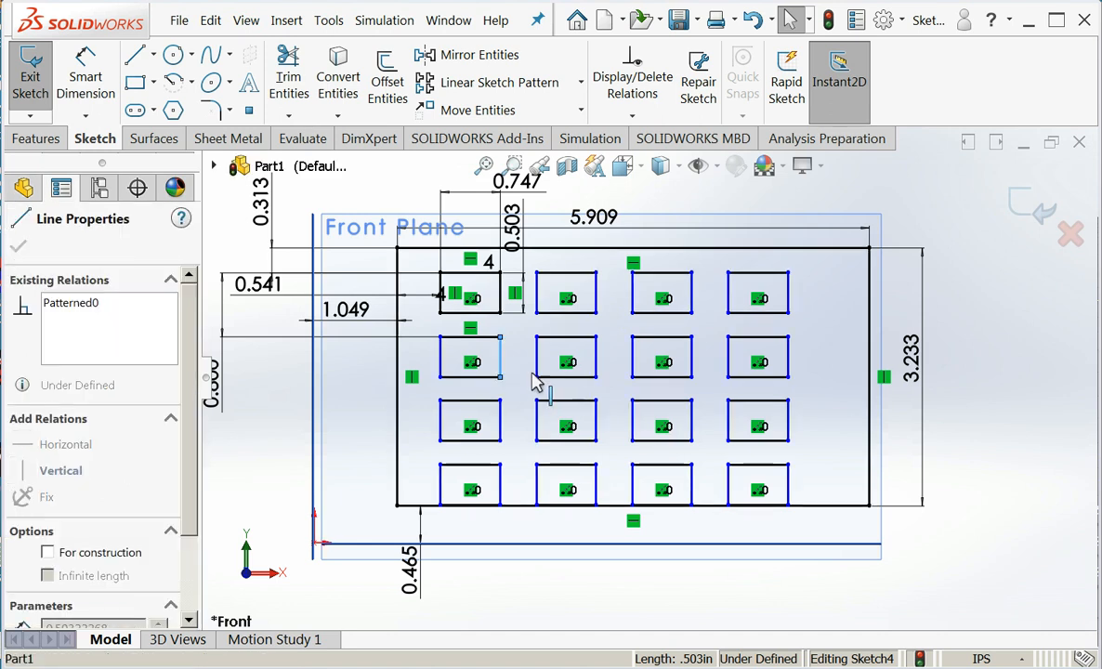
{"action": "left_click_drag", "start_coordinate": [516, 398], "coordinate": [545, 381]}
{"action": "left_click_drag", "start_coordinate": [385, 365], "coordinate": [379, 363]}
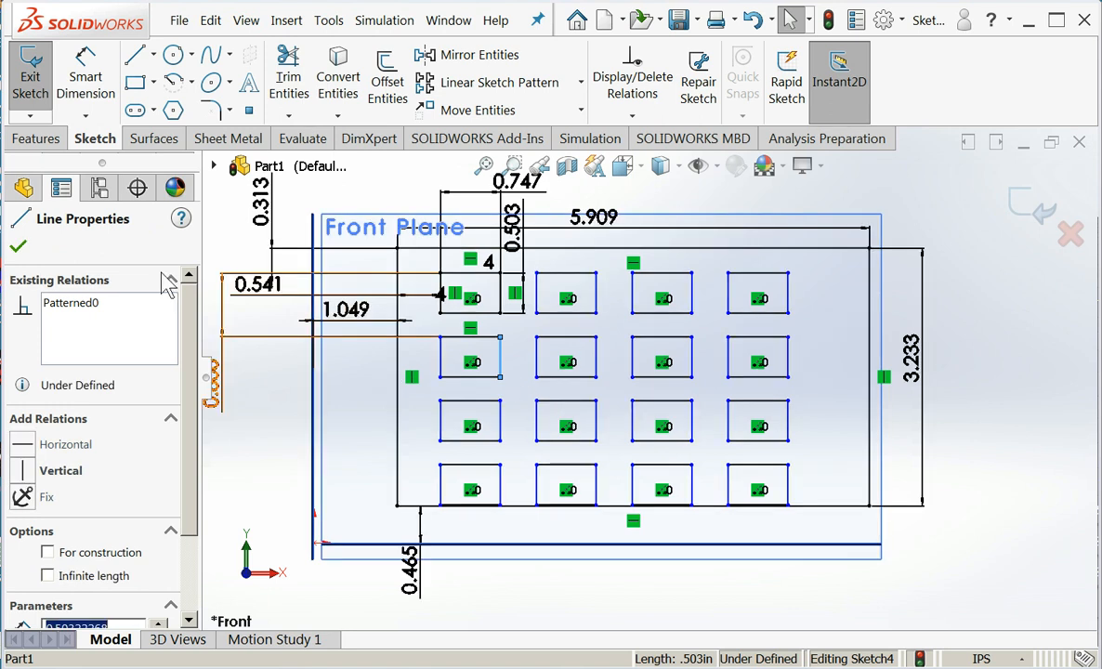
{"action": "key", "text": "Escape"}
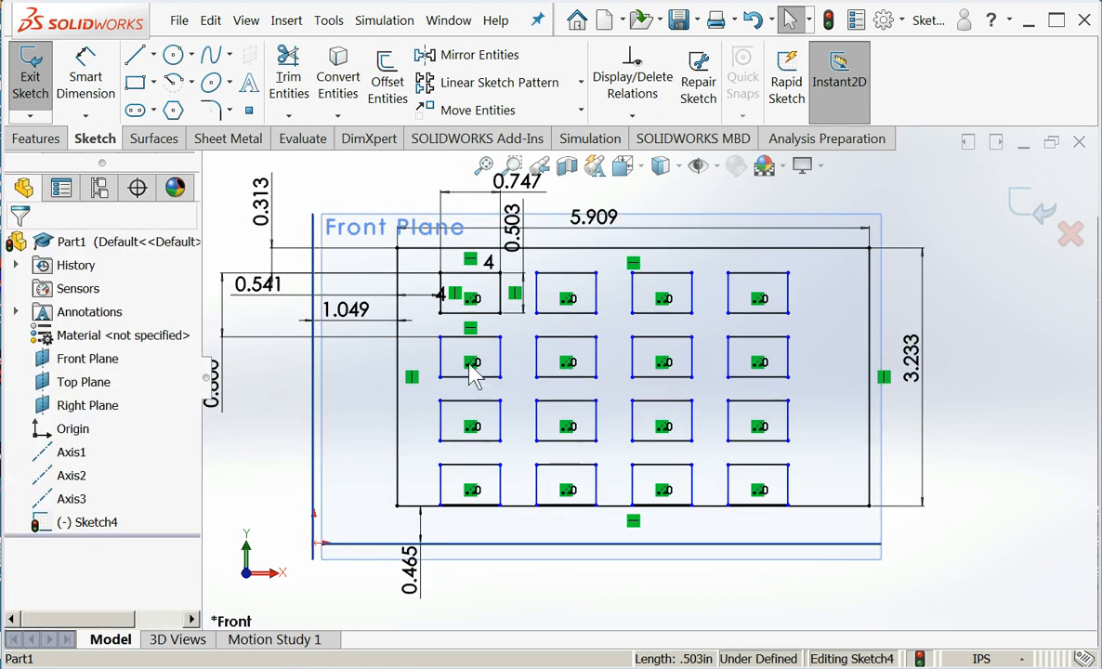
{"action": "left_click", "coordinate": [440, 362]}
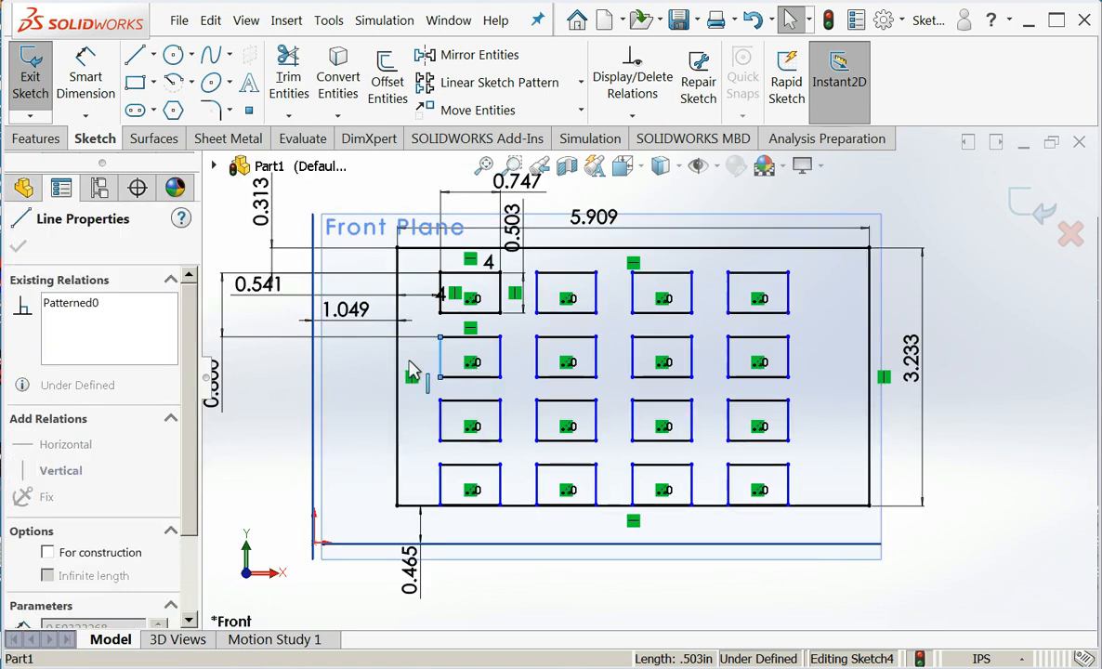
{"action": "left_click", "coordinate": [481, 339]}
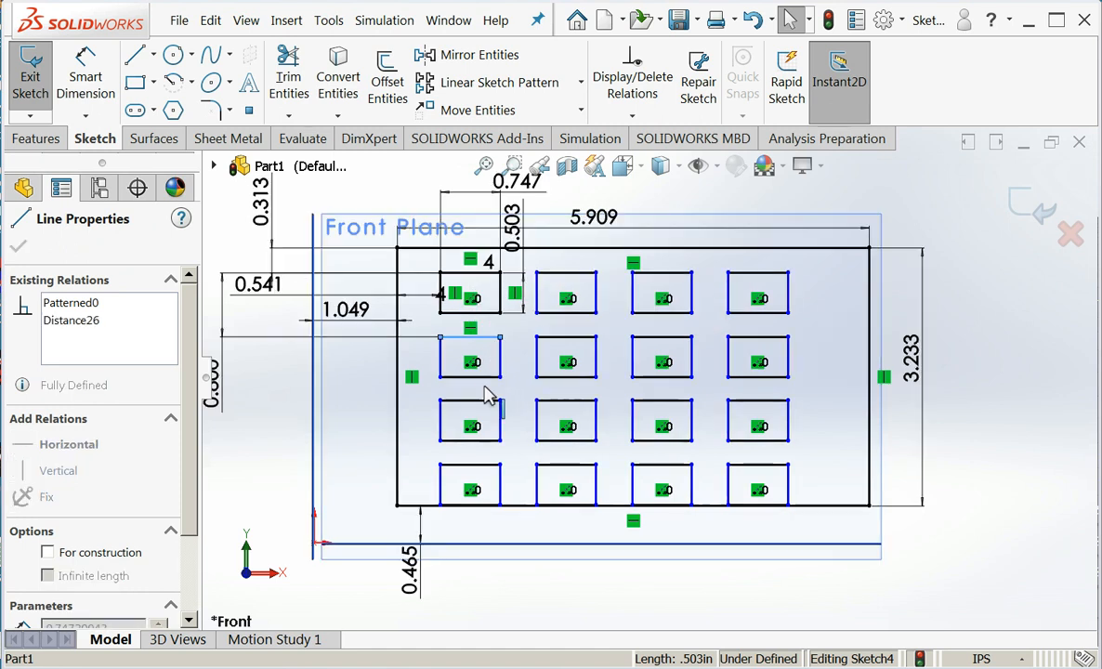
{"action": "left_click", "coordinate": [501, 366]}
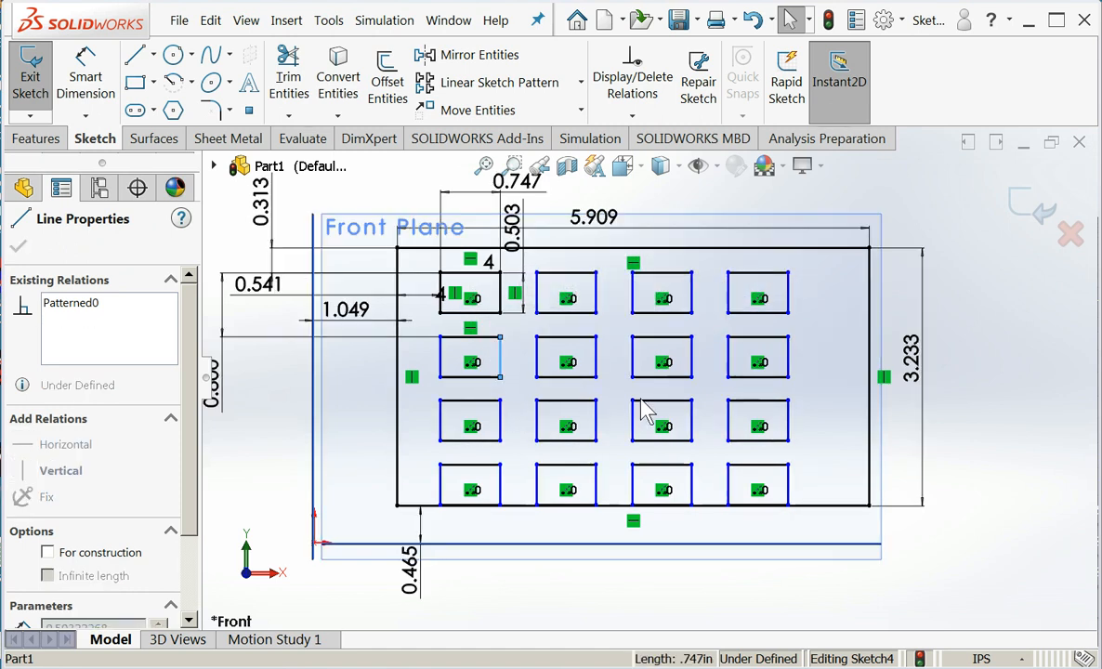
Step: Widen the pattern's column spacing to about 1.44 in by moving the right edge of the second rectangle in the second row
{"action": "left_click_drag", "start_coordinate": [595, 375], "coordinate": [616, 388]}
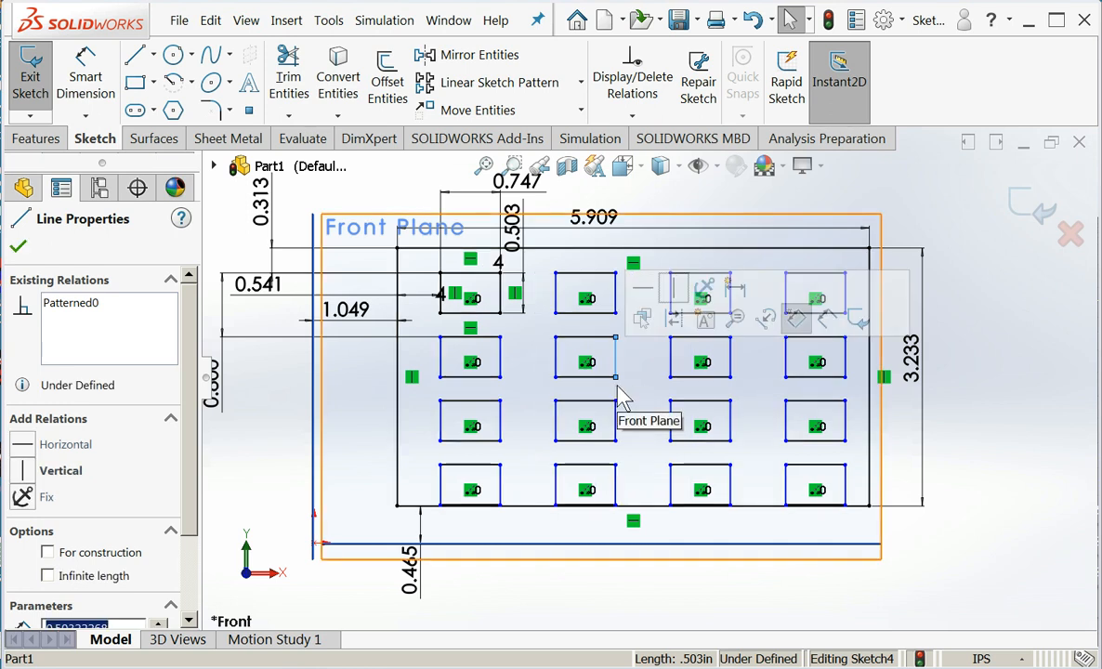
{"action": "left_click", "coordinate": [19, 245]}
Step: Dimension the horizontal spacing between the left edges of the first two rectangles in the top row, placing the dimension above the sketch
{"action": "left_click", "coordinate": [85, 75]}
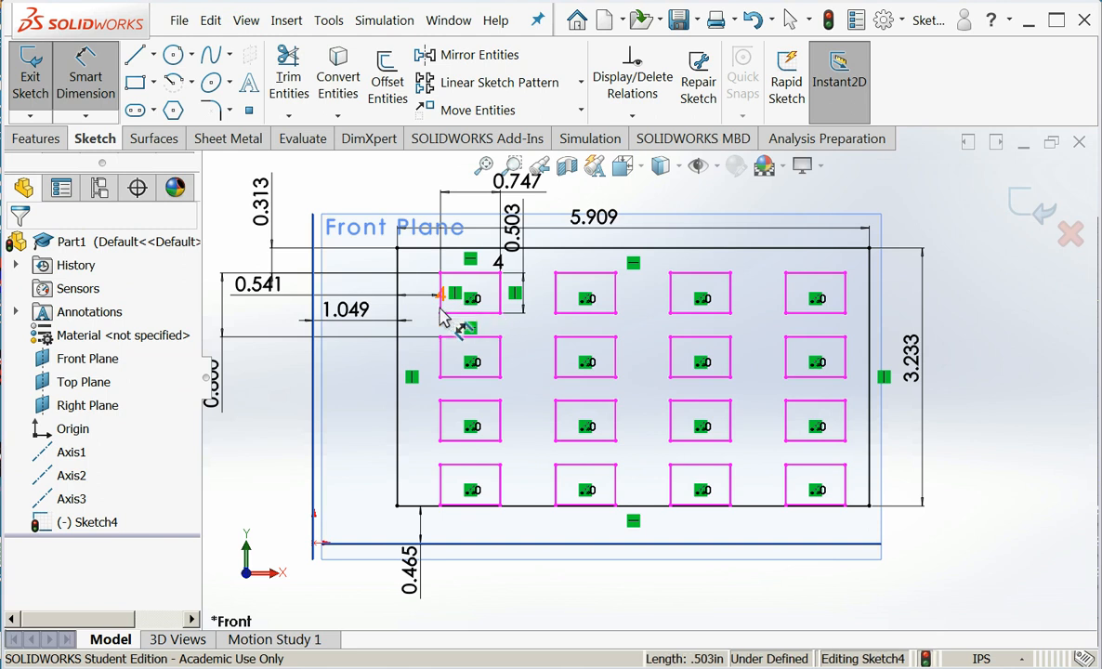
{"action": "left_click", "coordinate": [555, 295]}
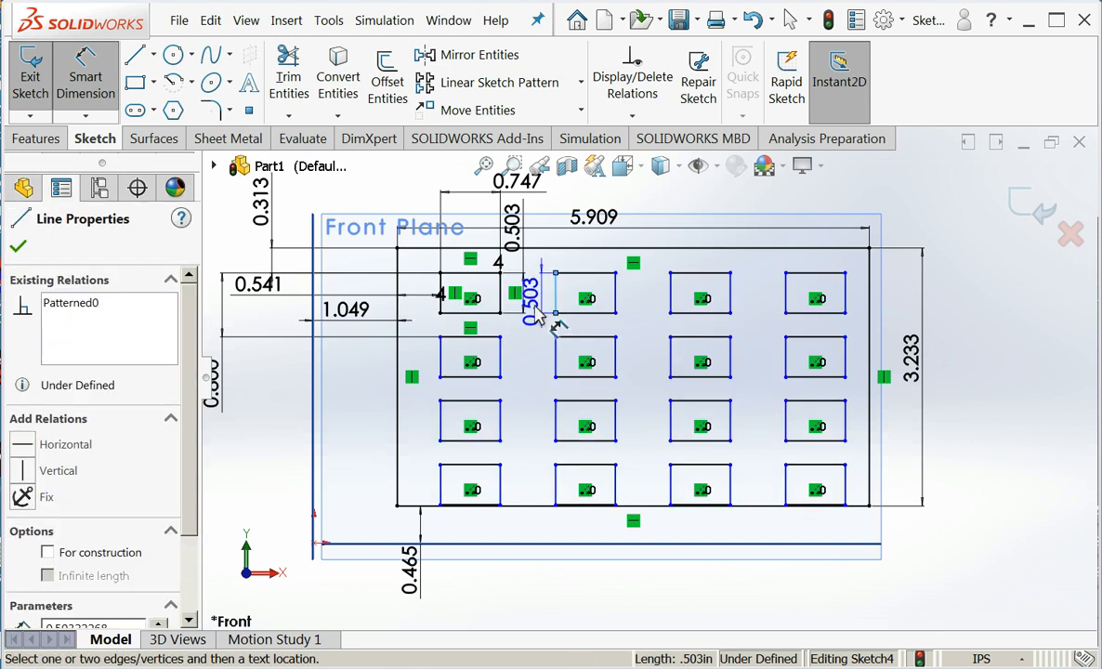
{"action": "left_click", "coordinate": [443, 311]}
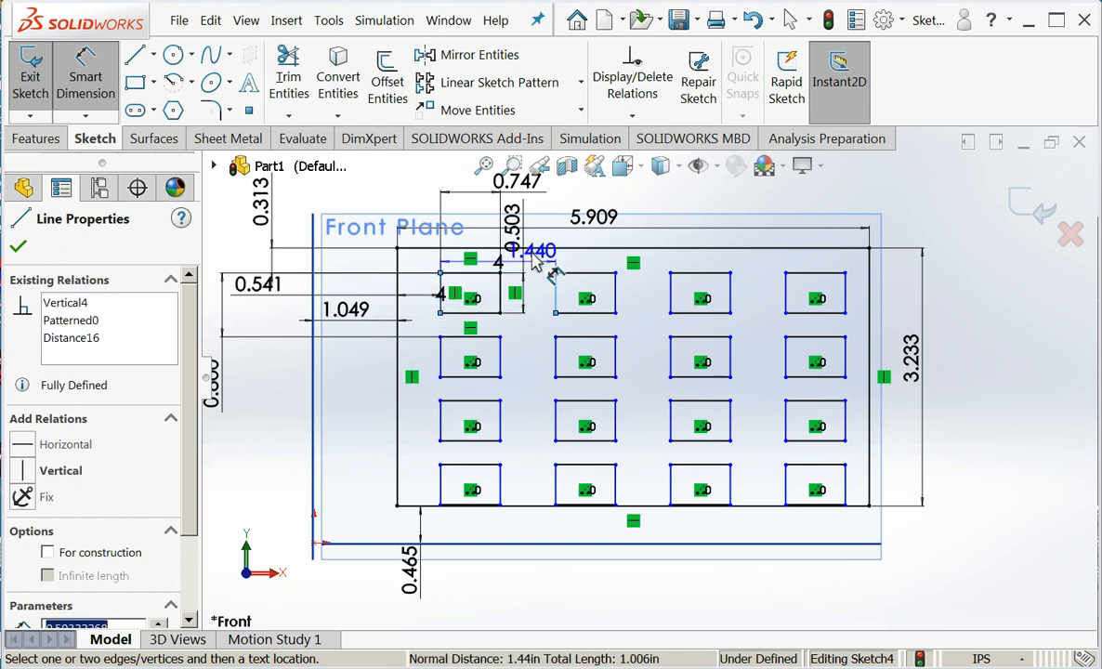
{"action": "left_click", "coordinate": [379, 193]}
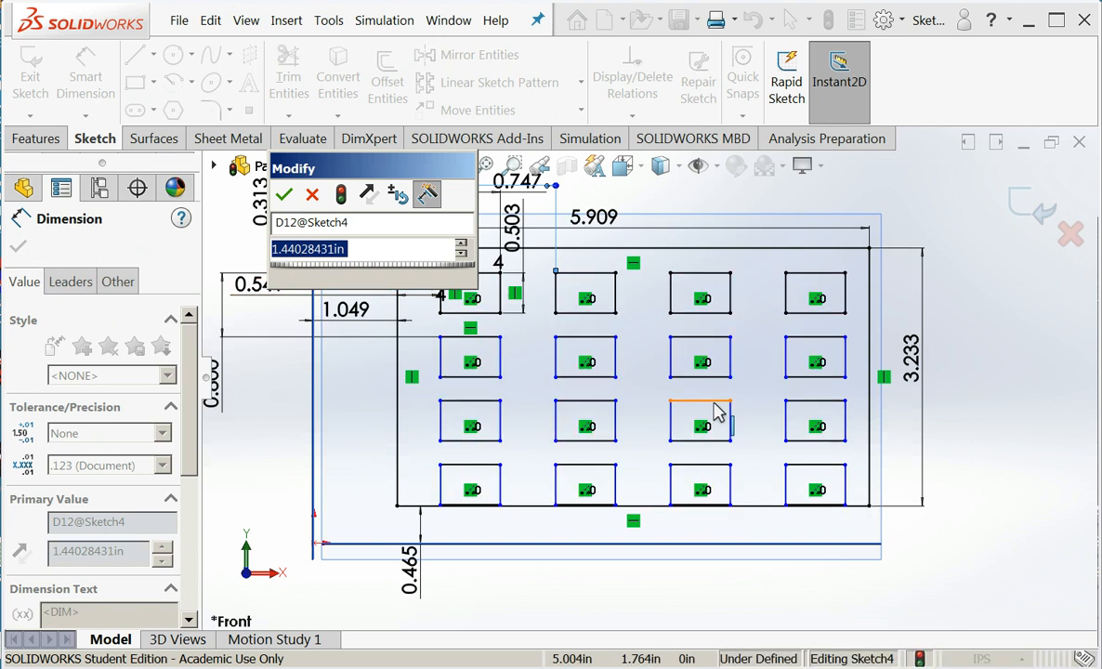
{"action": "left_click", "coordinate": [284, 194]}
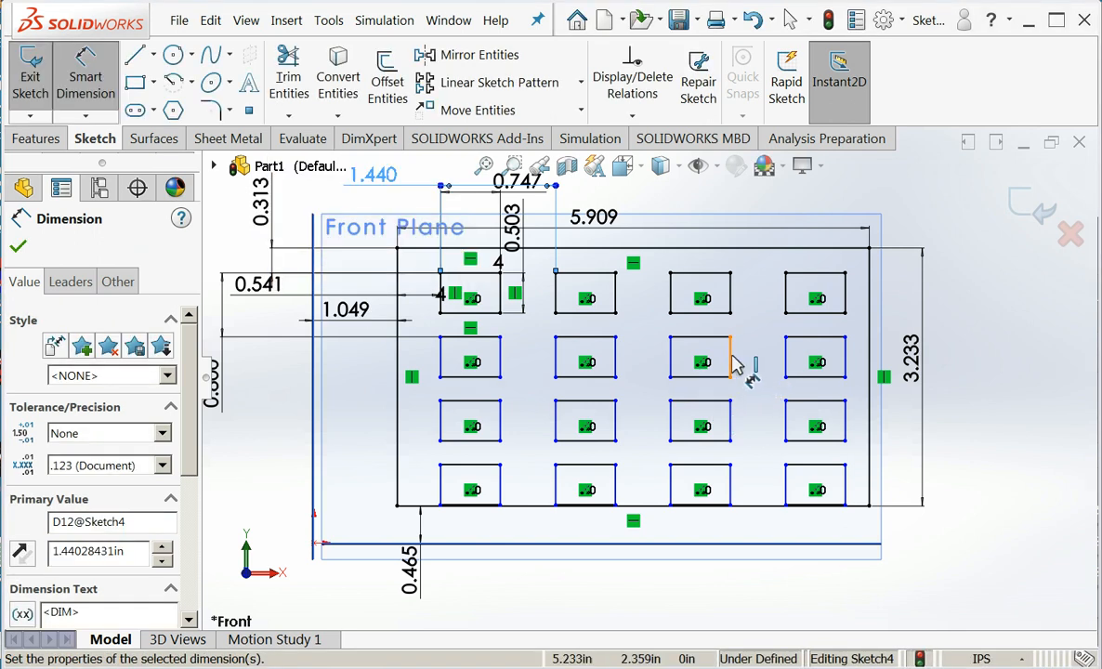
{"action": "left_click", "coordinate": [730, 364]}
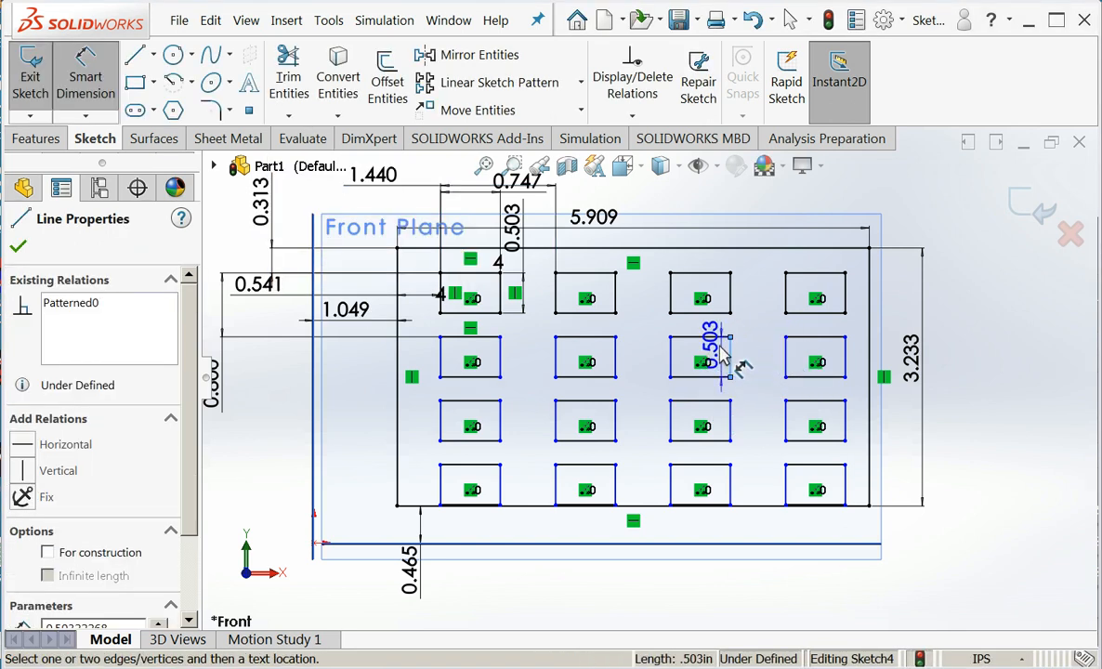
{"action": "key", "text": "Escape"}
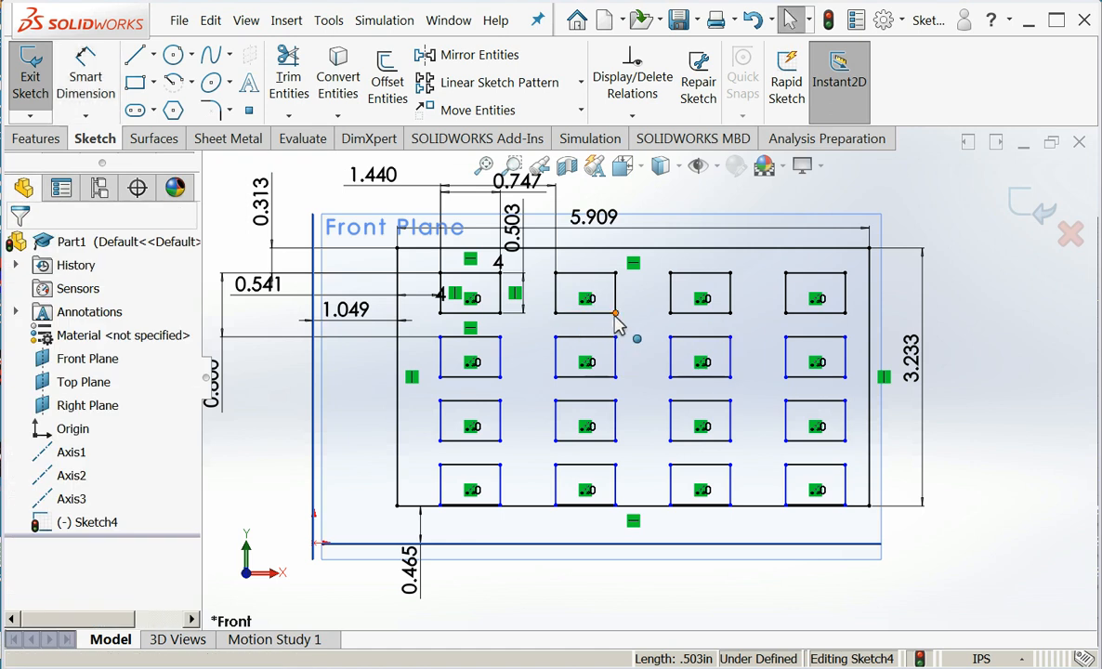
Step: Shift the pattern's second row sideways and dimension the horizontal offset between the left edges of the first column's upper two rectangles as 0 in
{"action": "left_click", "coordinate": [606, 377]}
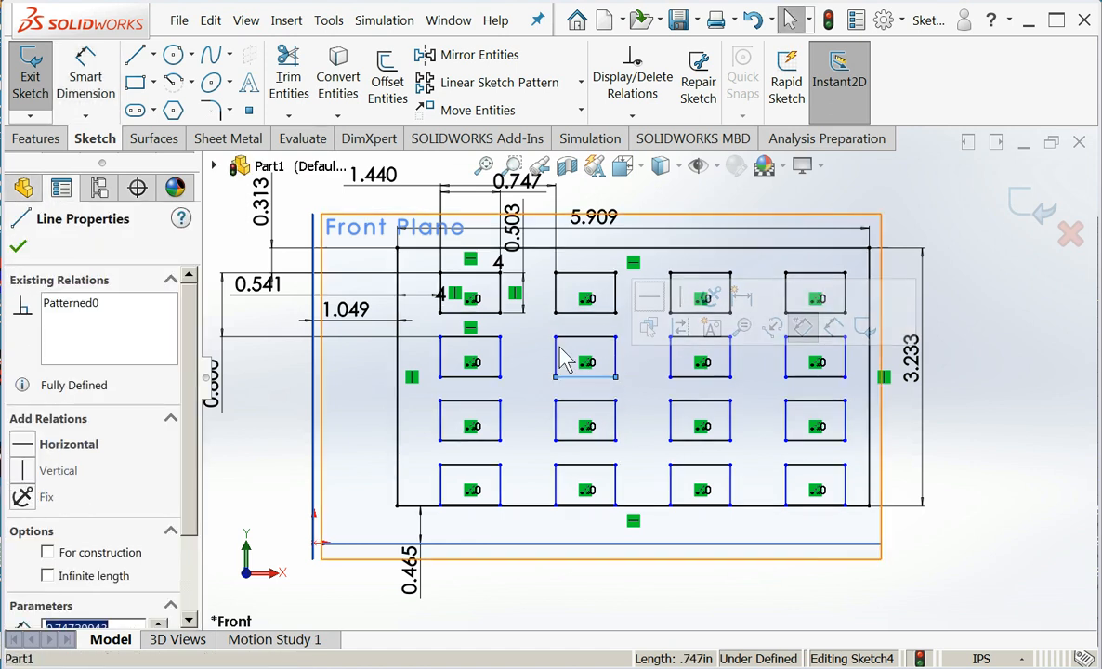
{"action": "left_click_drag", "start_coordinate": [545, 362], "coordinate": [605, 376]}
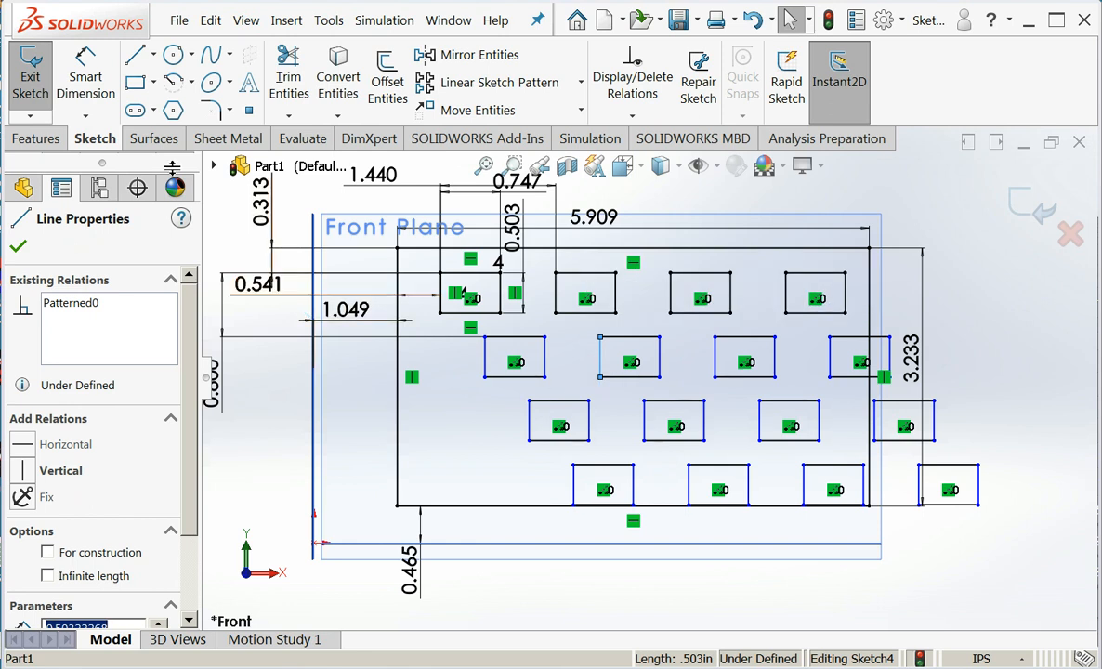
{"action": "left_click", "coordinate": [91, 84]}
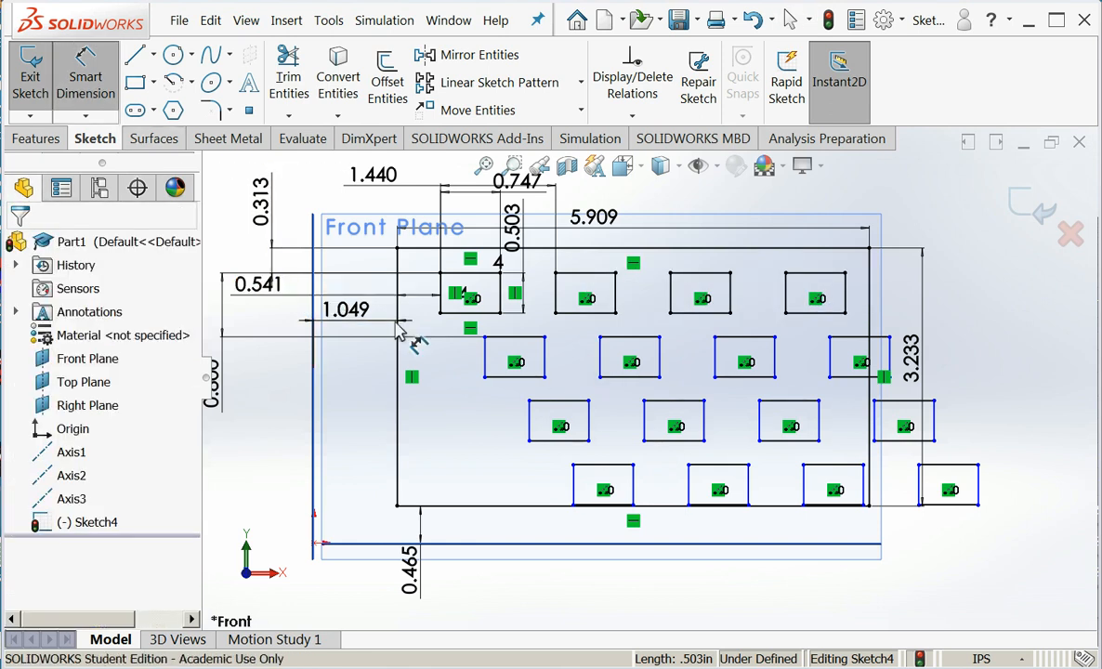
{"action": "left_click", "coordinate": [442, 296]}
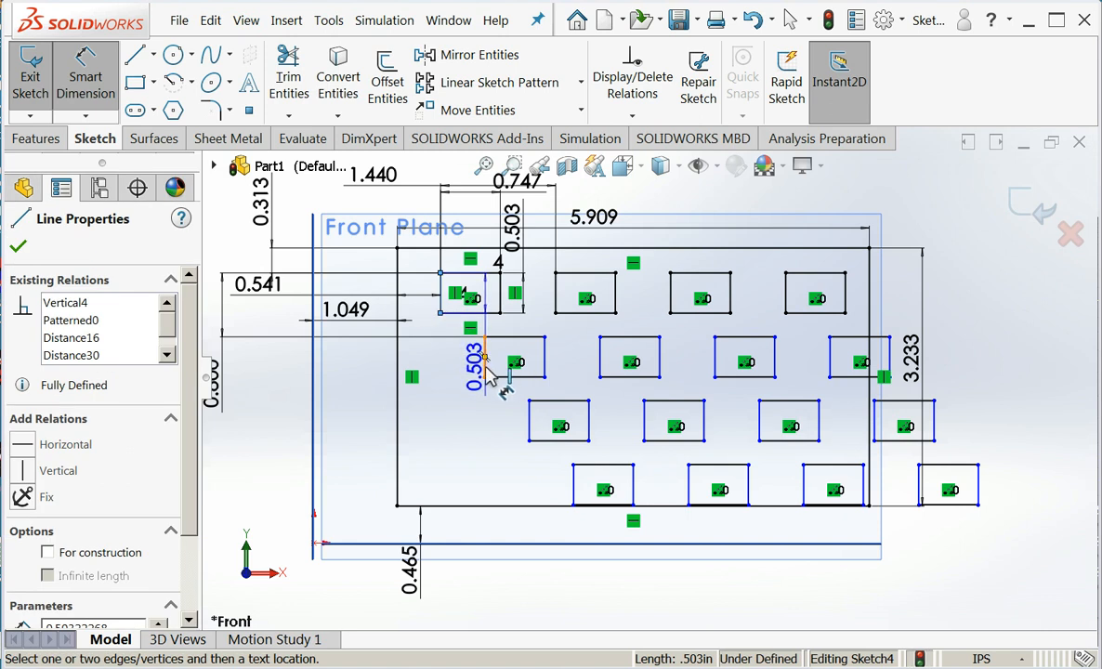
{"action": "left_click", "coordinate": [484, 366]}
{"action": "left_click", "coordinate": [469, 440]}
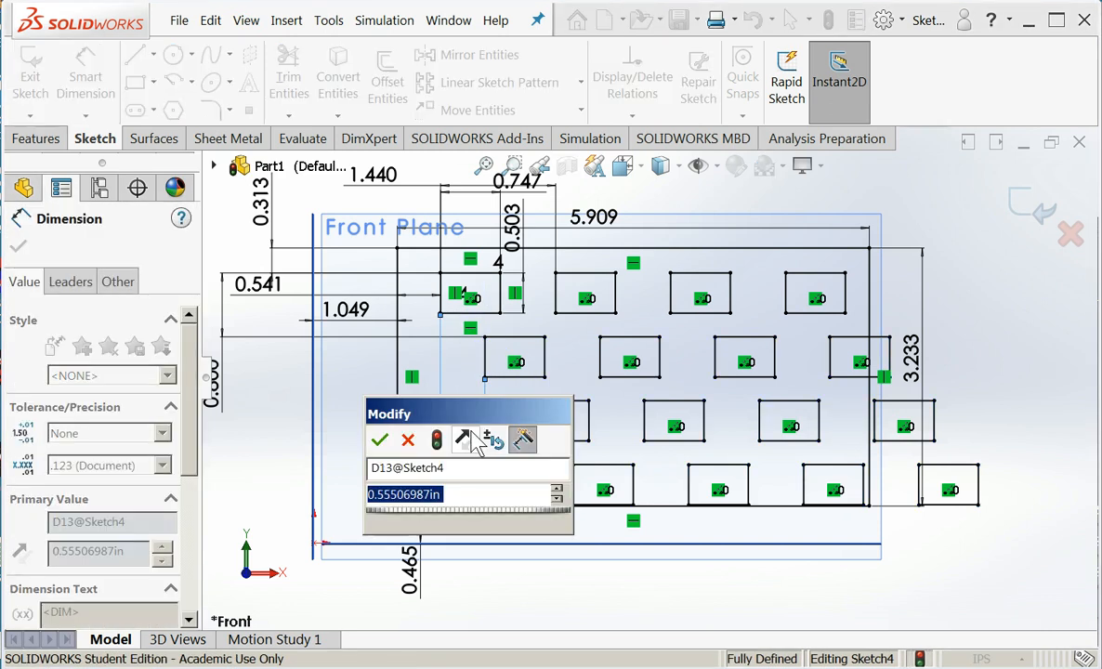
{"action": "type", "text": "0"}
{"action": "key", "text": "Return"}
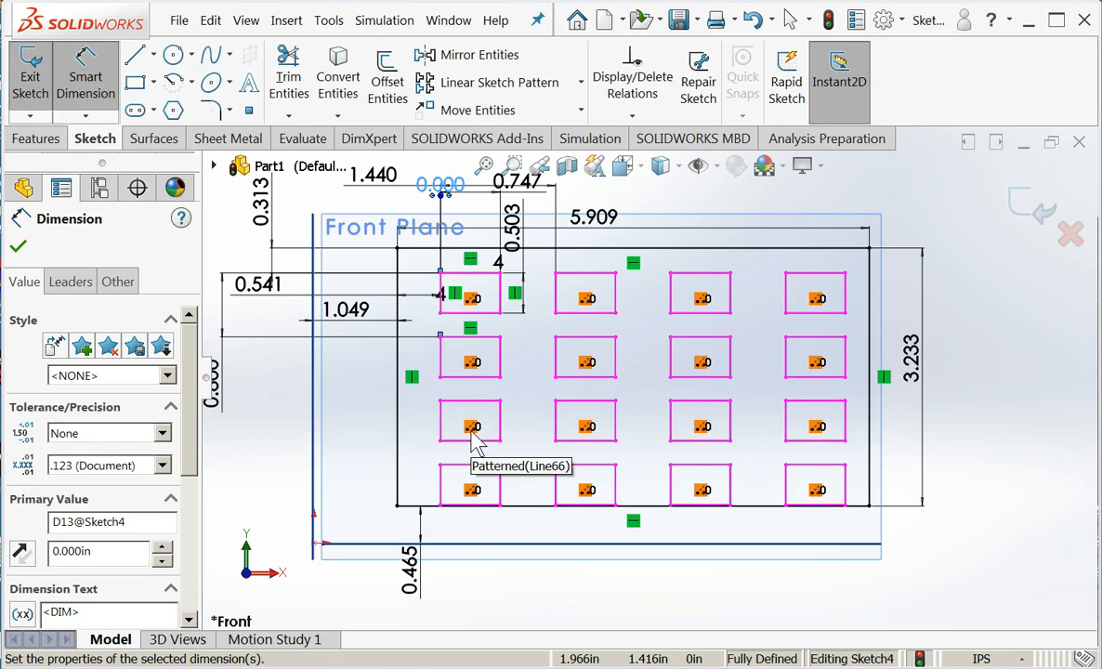
{"action": "left_click", "coordinate": [17, 249]}
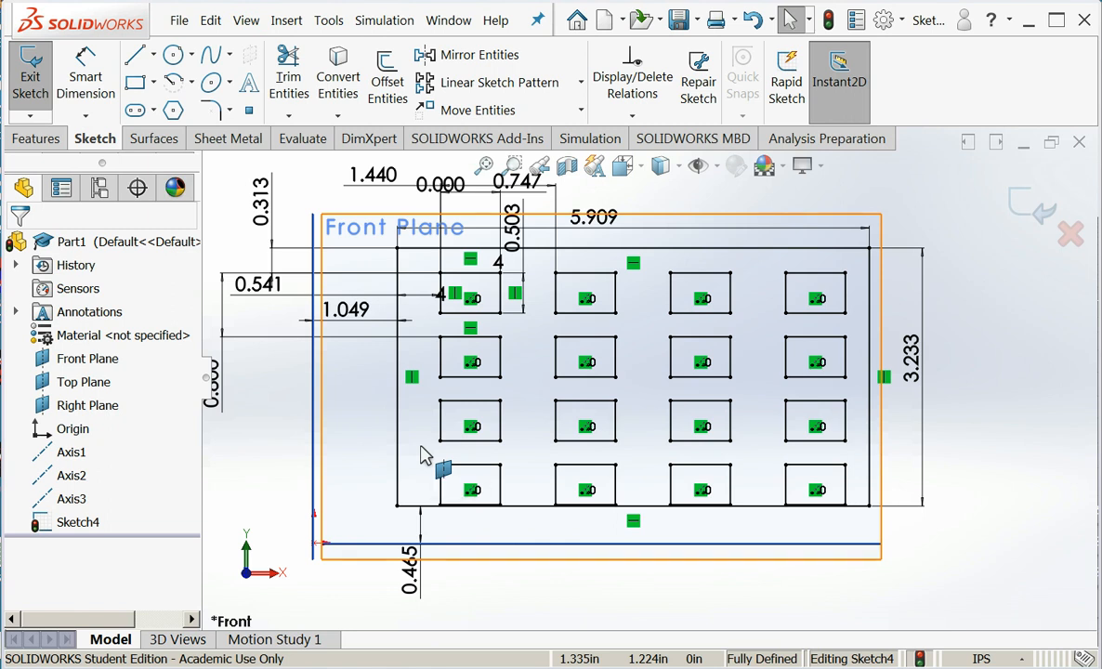
Step: Finish the sketch and extrude it as a Blind boss from the sketch plane with a depth of 0.100 in
{"action": "left_click", "coordinate": [30, 96]}
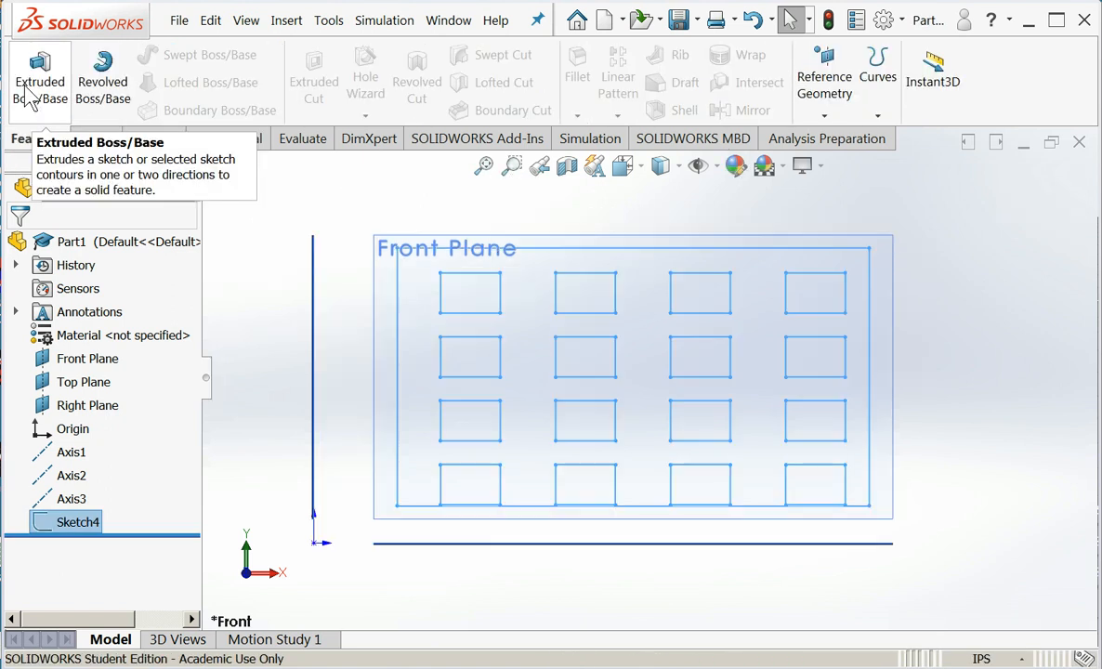
{"action": "left_click", "coordinate": [30, 92]}
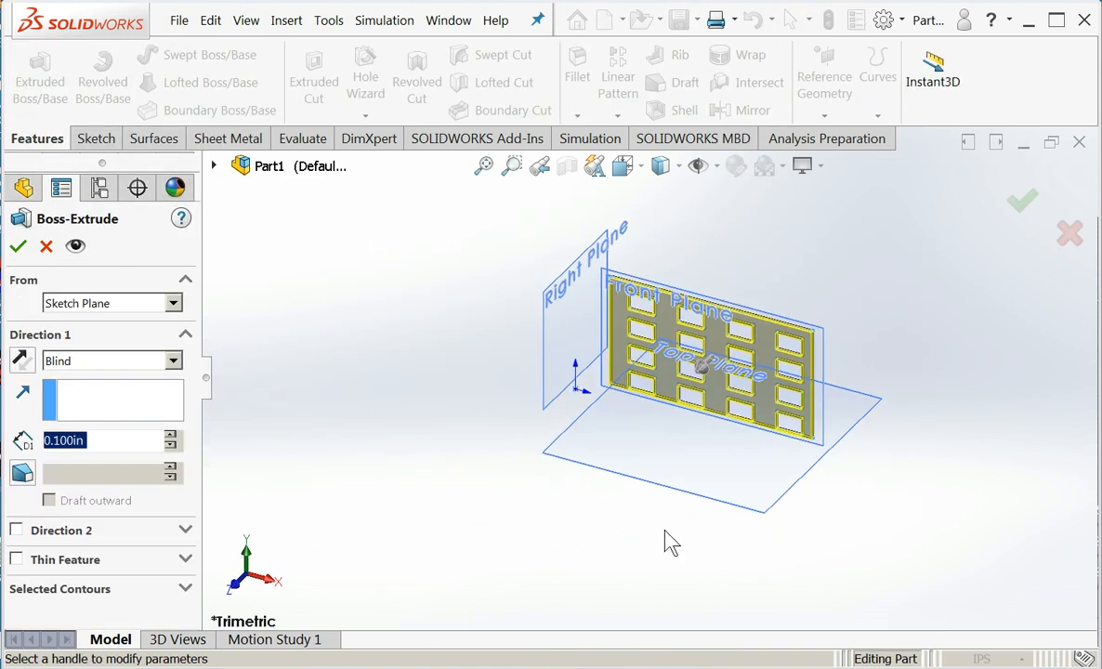
{"action": "left_click", "coordinate": [18, 246]}
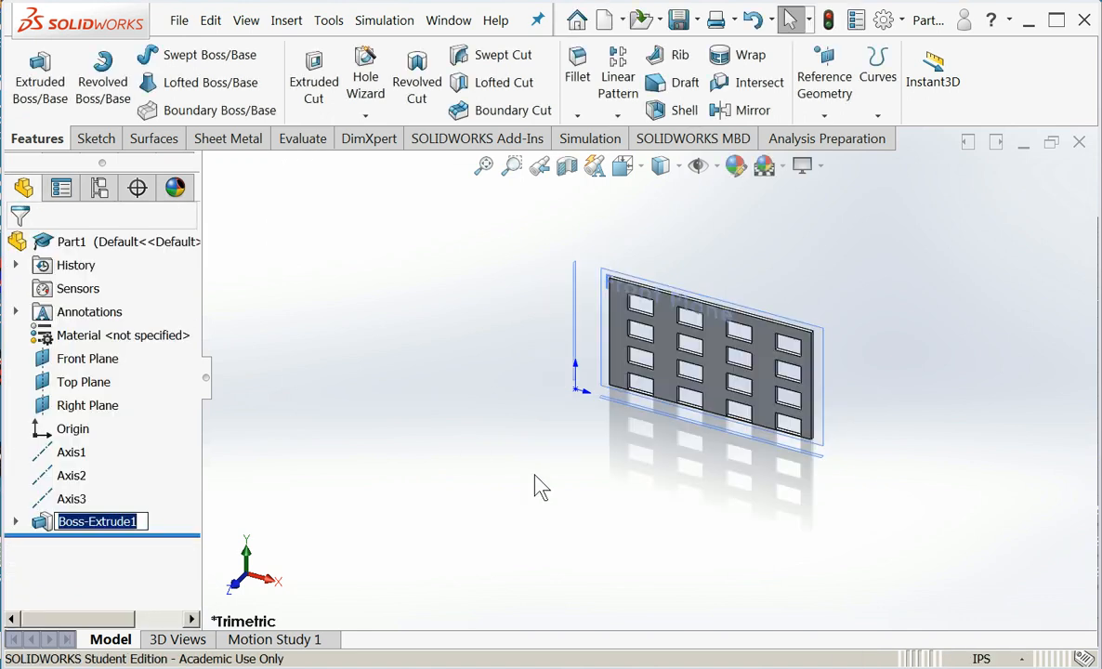
Step: Reopen the sketch under the extruded plate for editing
{"action": "scroll", "coordinate": [770, 464], "scroll_direction": "down", "scroll_amount": 3}
{"action": "scroll", "coordinate": [766, 458], "scroll_direction": "up", "scroll_amount": 3}
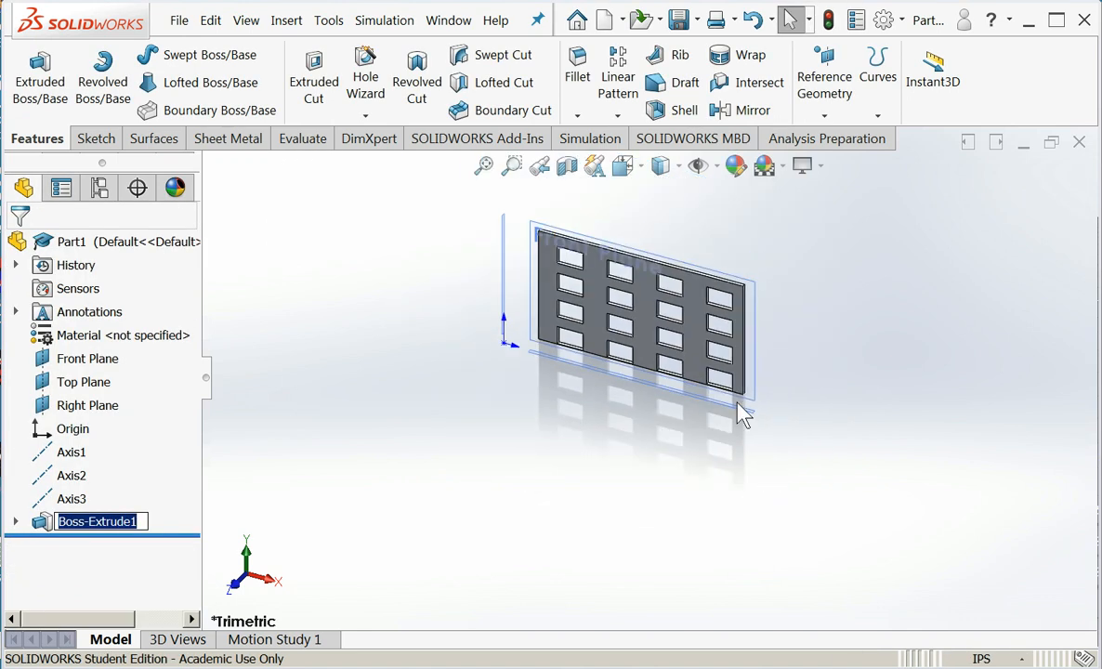
{"action": "scroll", "coordinate": [687, 327], "scroll_direction": "down", "scroll_amount": 5}
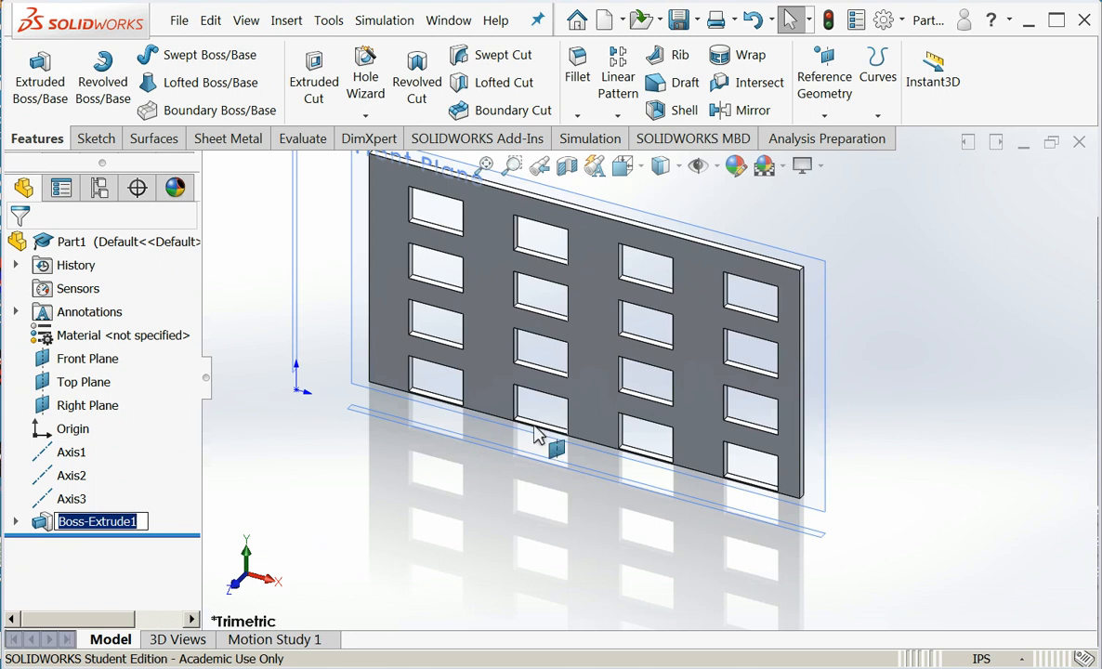
{"action": "left_click", "coordinate": [16, 522]}
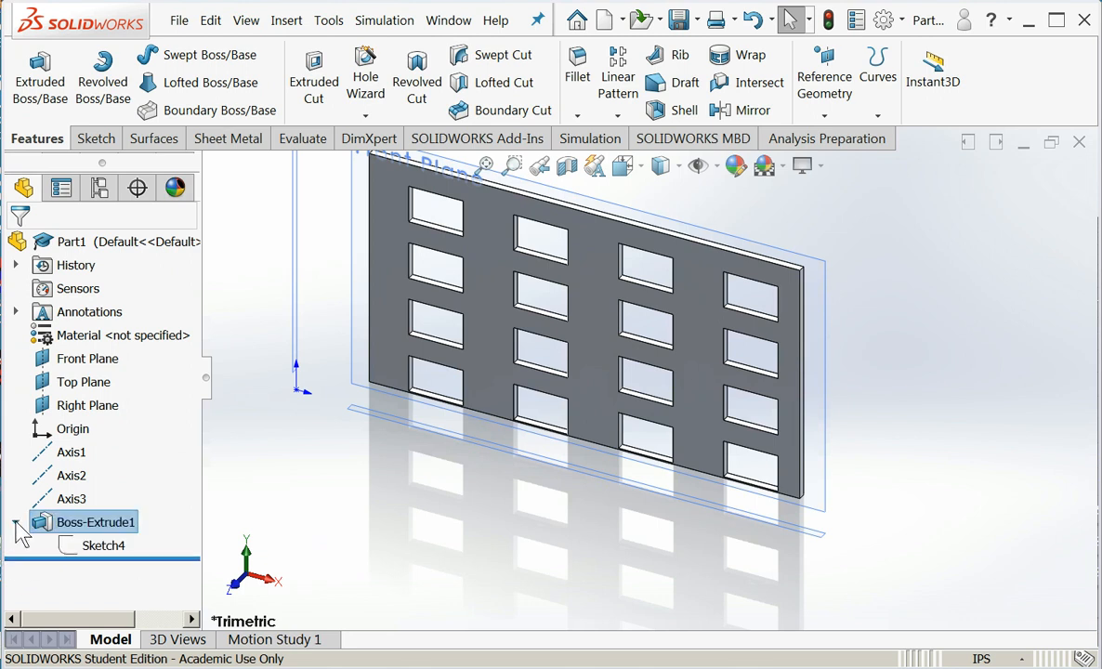
{"action": "right_click", "coordinate": [92, 546]}
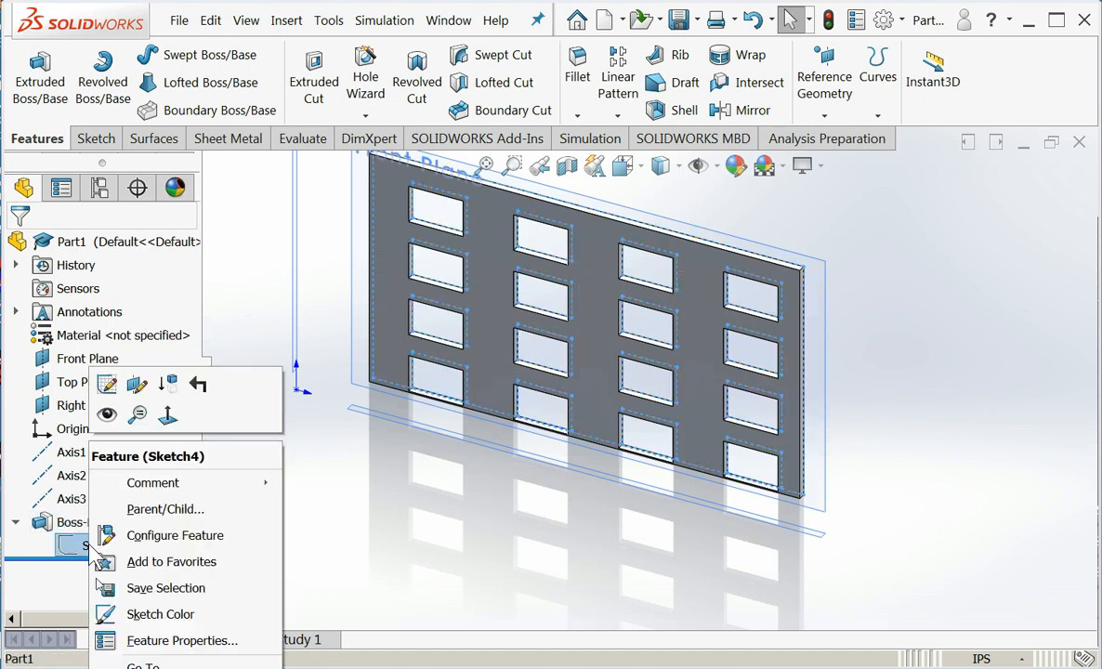
{"action": "left_click", "coordinate": [107, 385]}
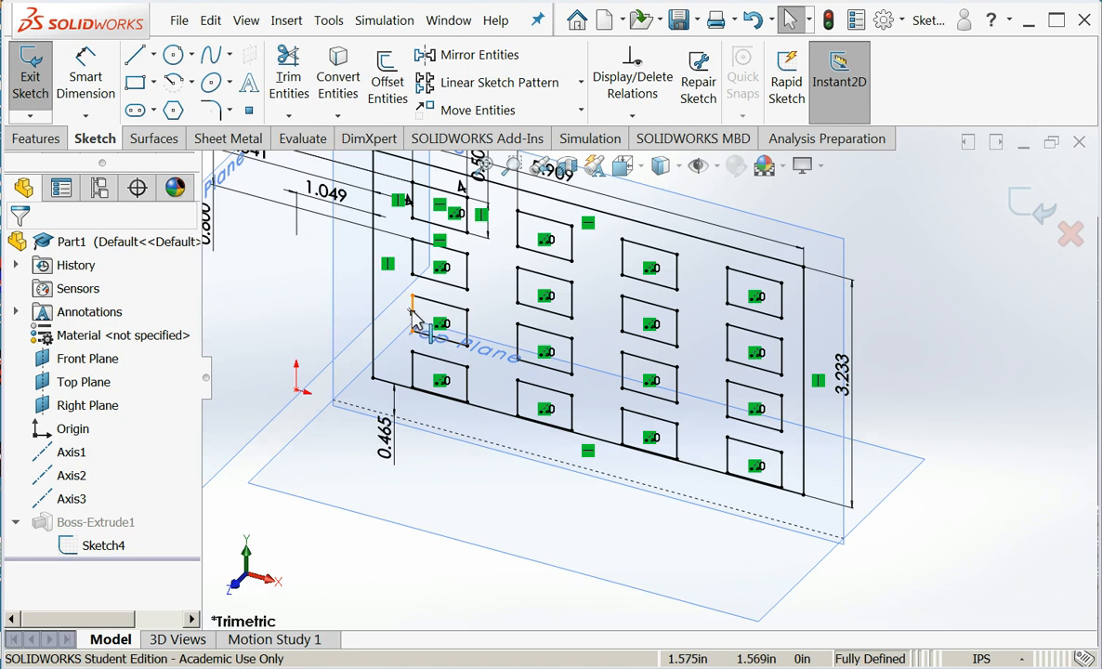
Step: Edit the linear sketch pattern to 3 instances in both the X and Y directions, and exit the sketch to rebuild the plate
{"action": "right_click", "coordinate": [412, 317]}
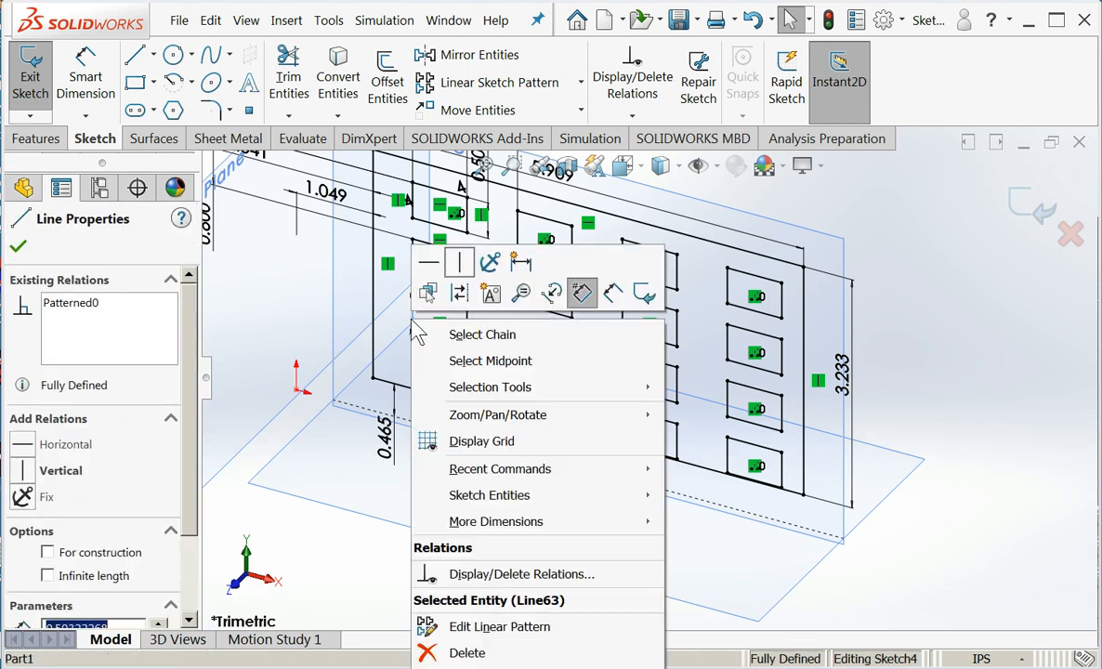
{"action": "left_click", "coordinate": [523, 627]}
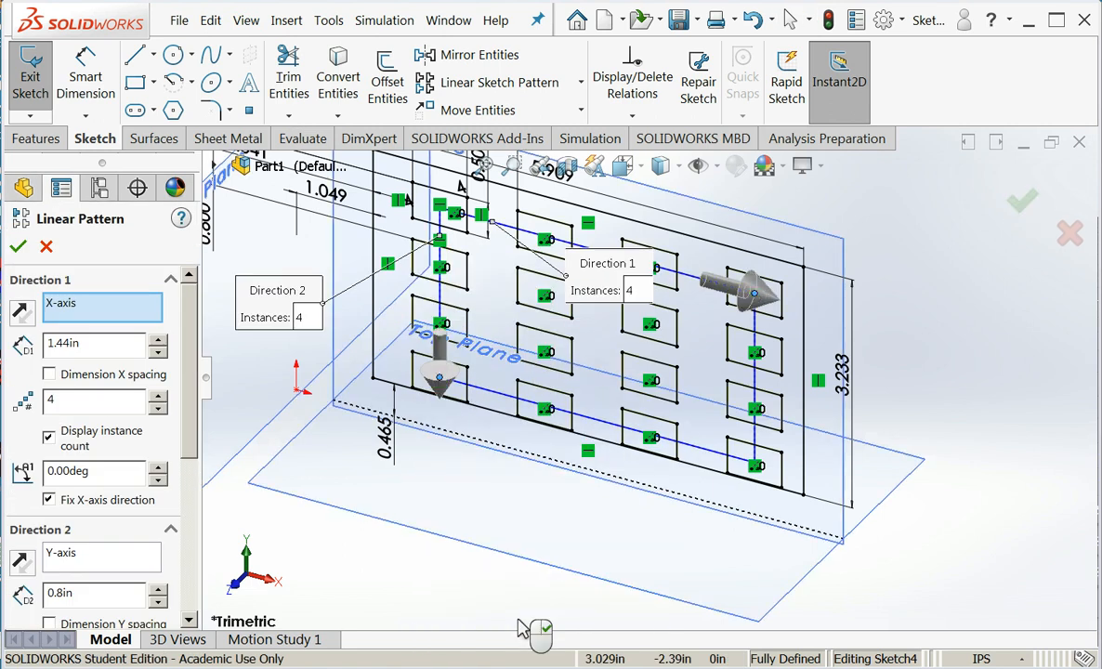
{"action": "left_click", "coordinate": [162, 411]}
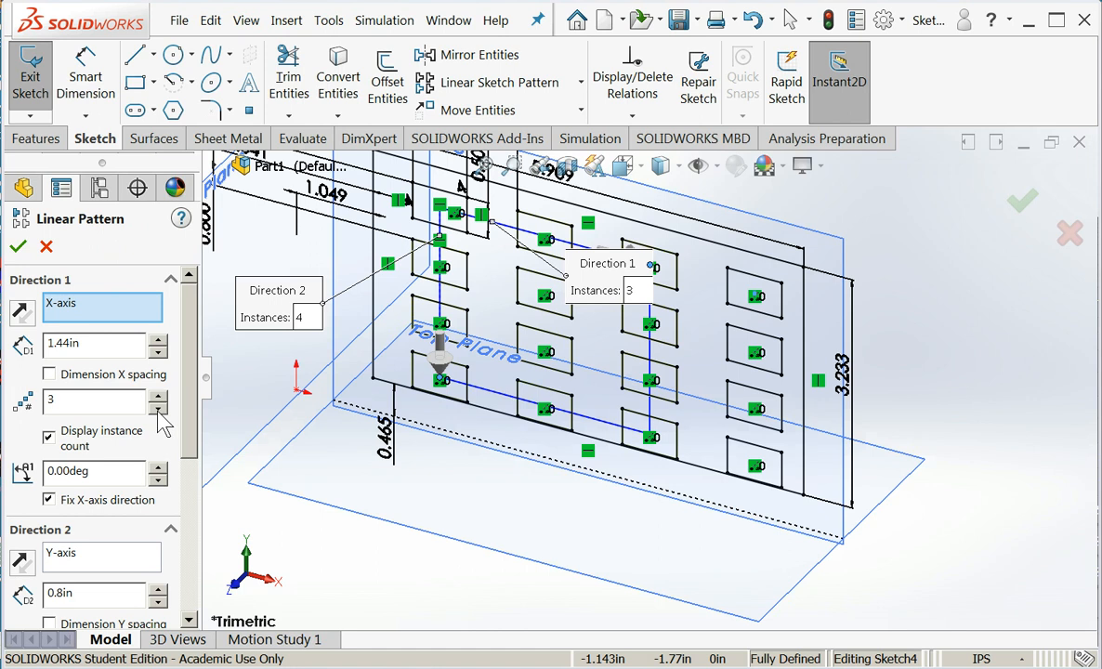
{"action": "left_click_drag", "start_coordinate": [193, 399], "coordinate": [192, 455]}
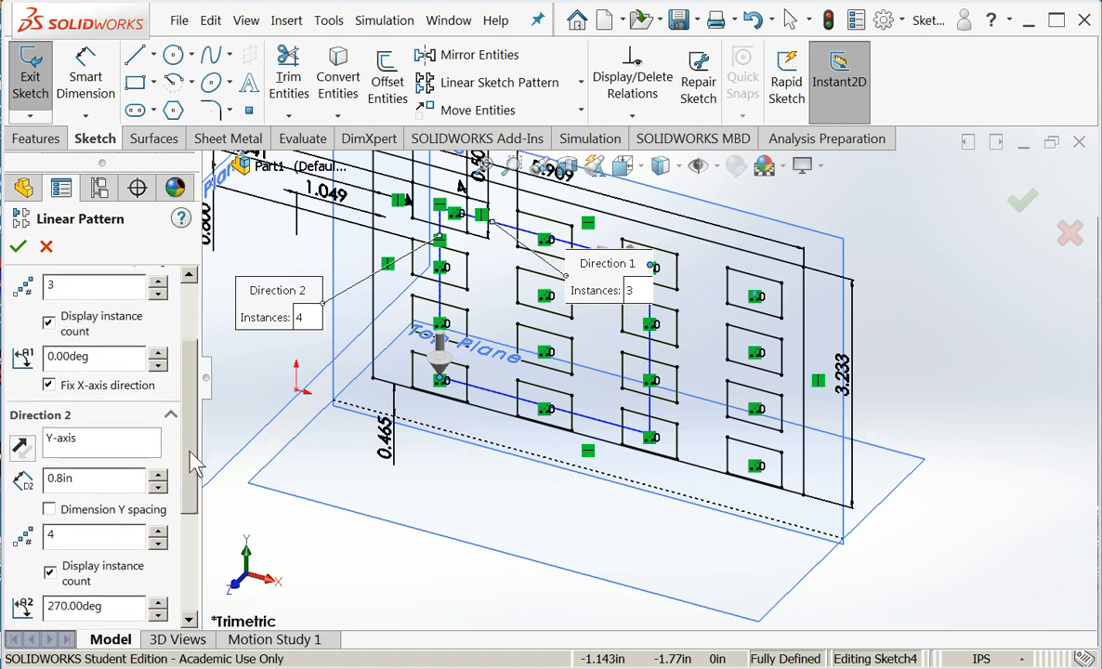
{"action": "left_click", "coordinate": [159, 542]}
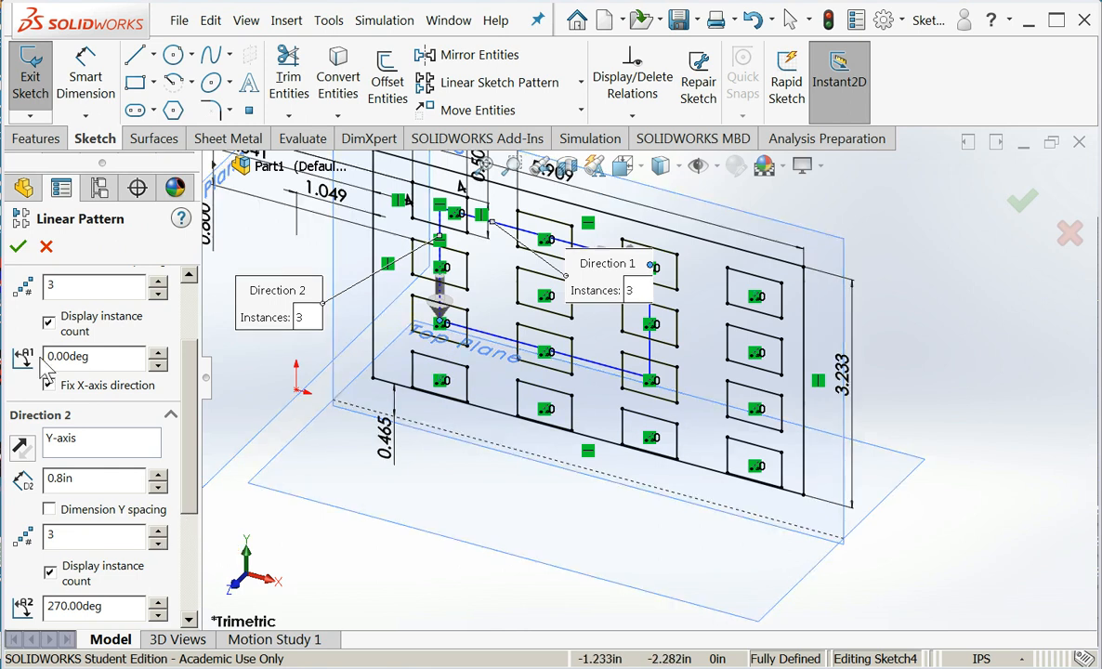
{"action": "left_click", "coordinate": [16, 247]}
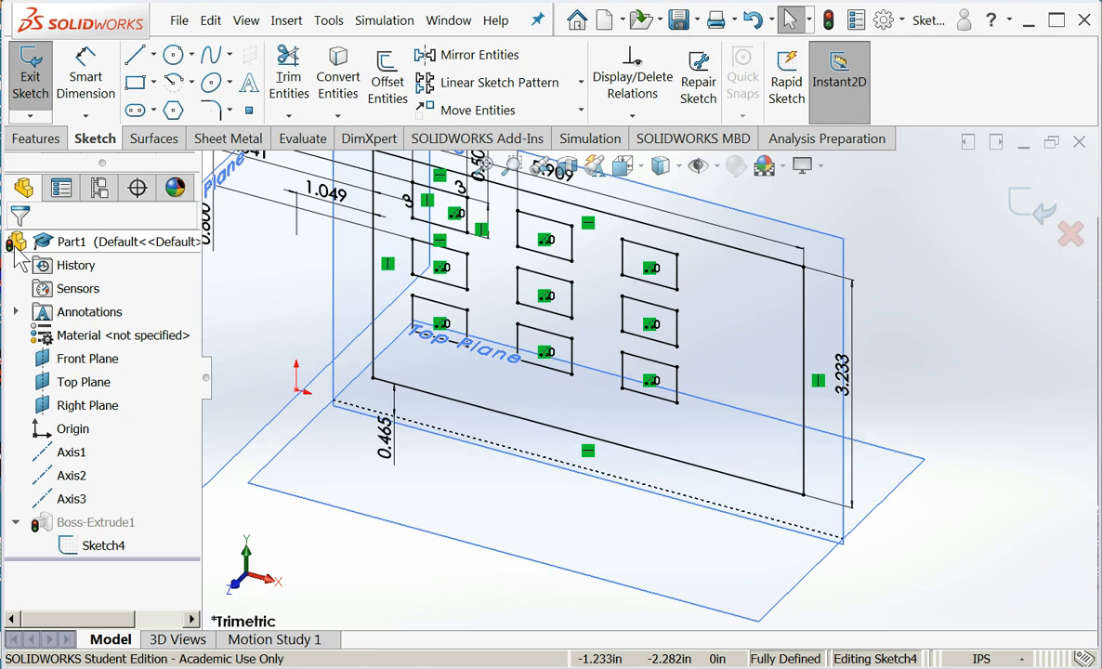
{"action": "left_click", "coordinate": [30, 77]}
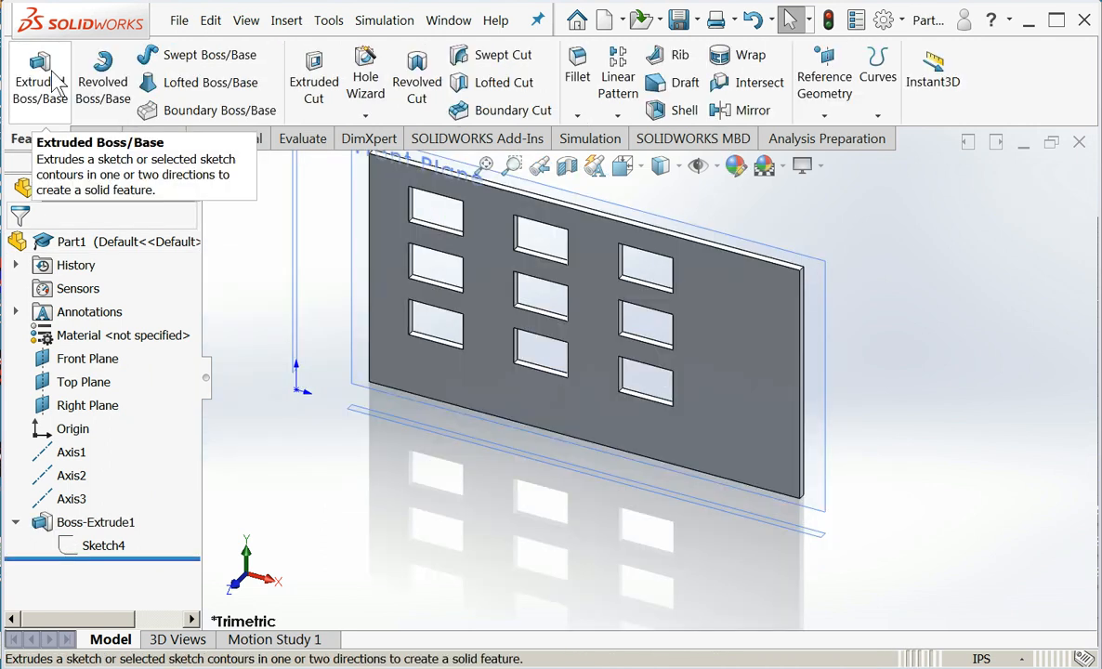